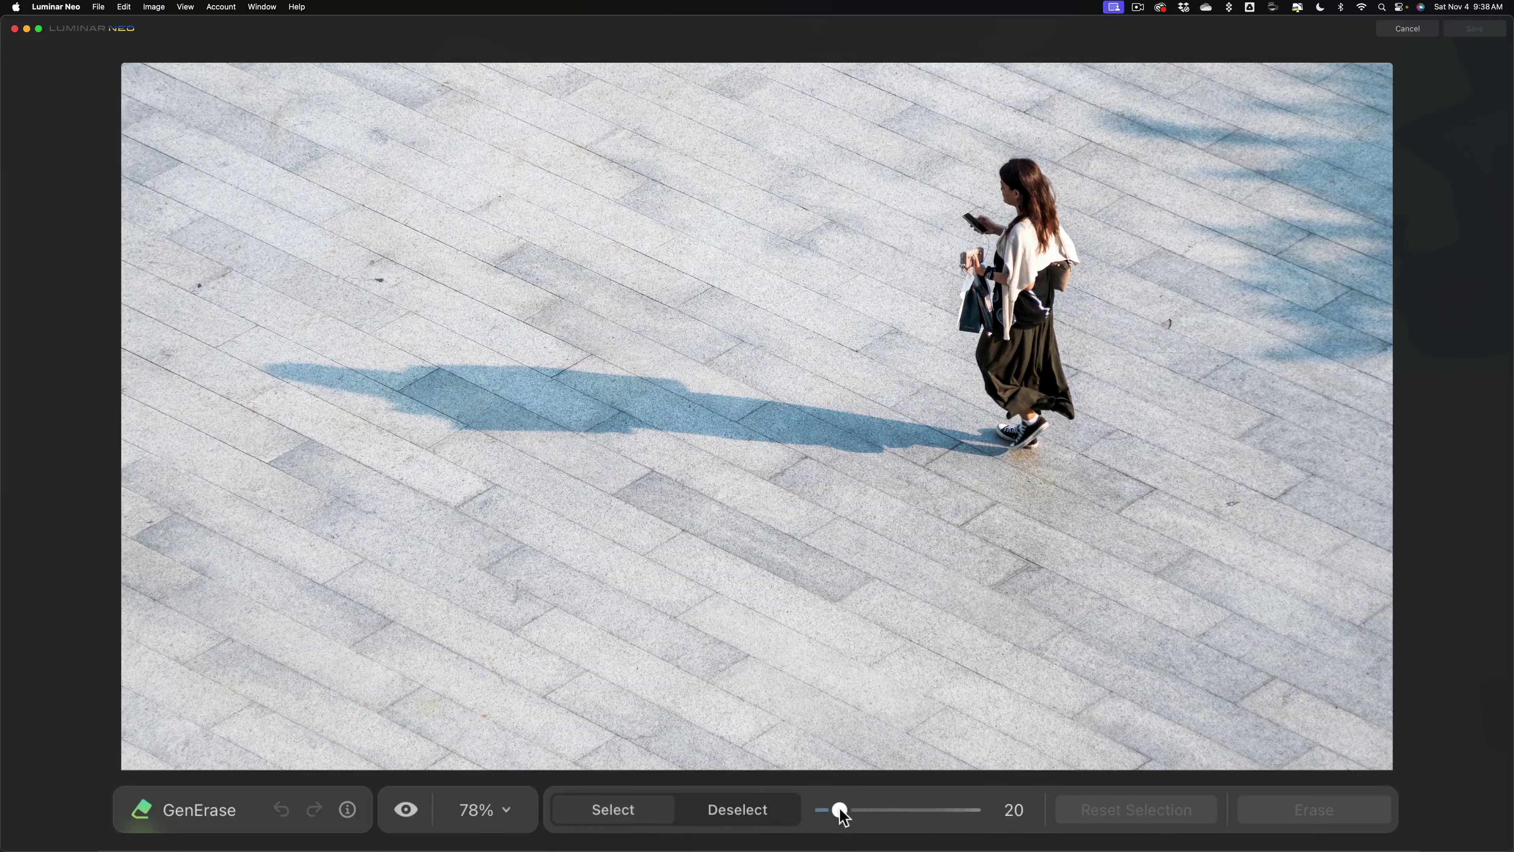
Set the GenErase brush size to 43 using the slider and bracket keys.
{"action": "mouse_move", "coordinate": [840, 810]}
{"action": "left_mouse_down"}
{"action": "mouse_move", "coordinate": [896, 809]}
{"action": "mouse_move", "coordinate": [878, 810]}
{"action": "left_mouse_up"}
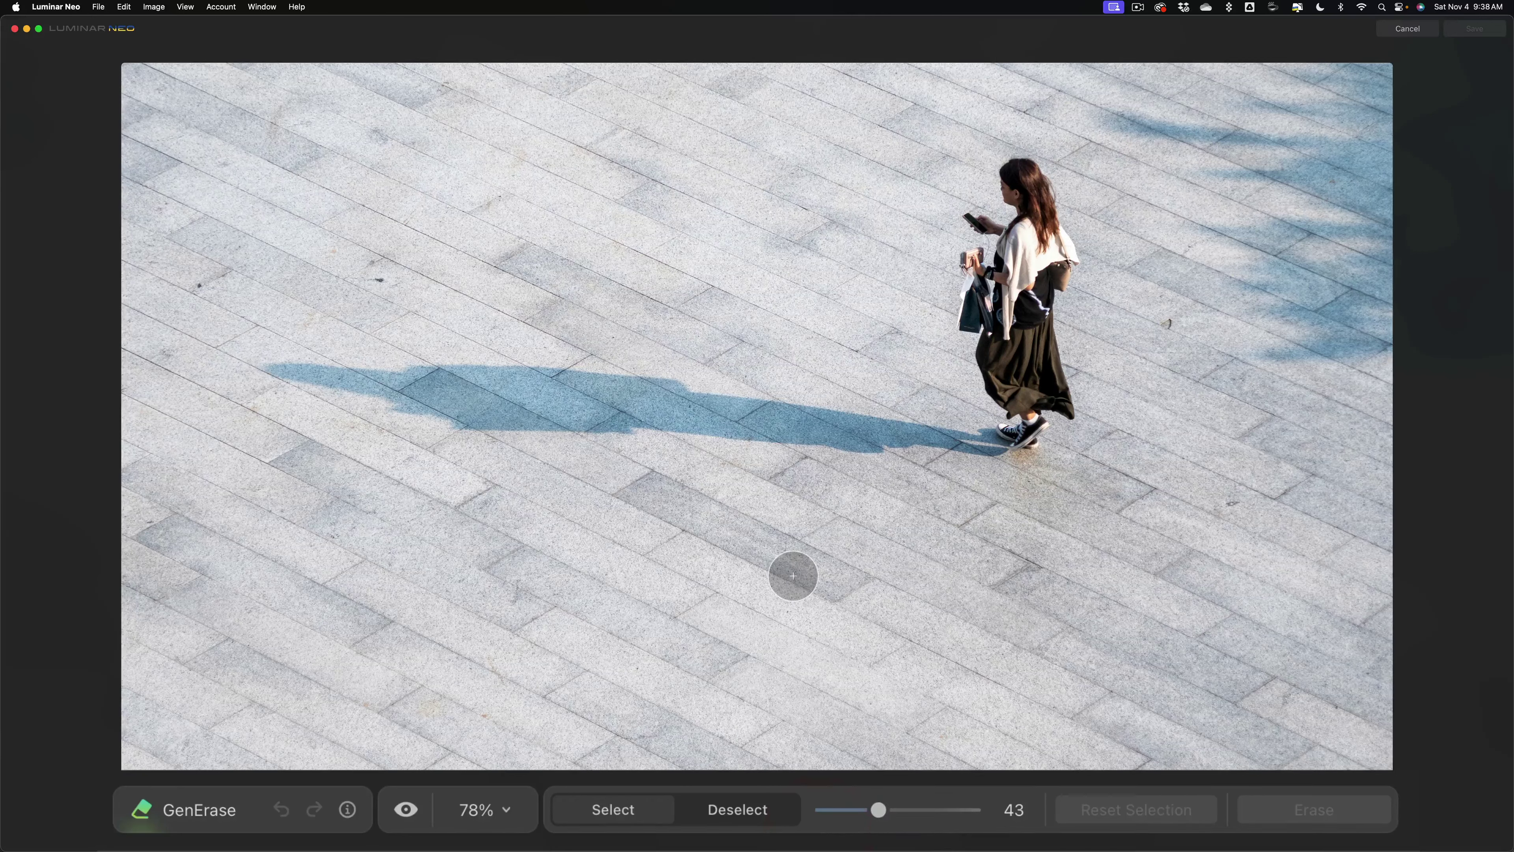
{"action": "key", "text": "bracketleft"}
{"action": "key", "text": "bracketleft"}
{"action": "key", "text": "bracketleft"}
{"action": "key", "text": "bracketleft"}
{"action": "key", "text": "bracketleft"}
{"action": "key", "text": "bracketleft"}
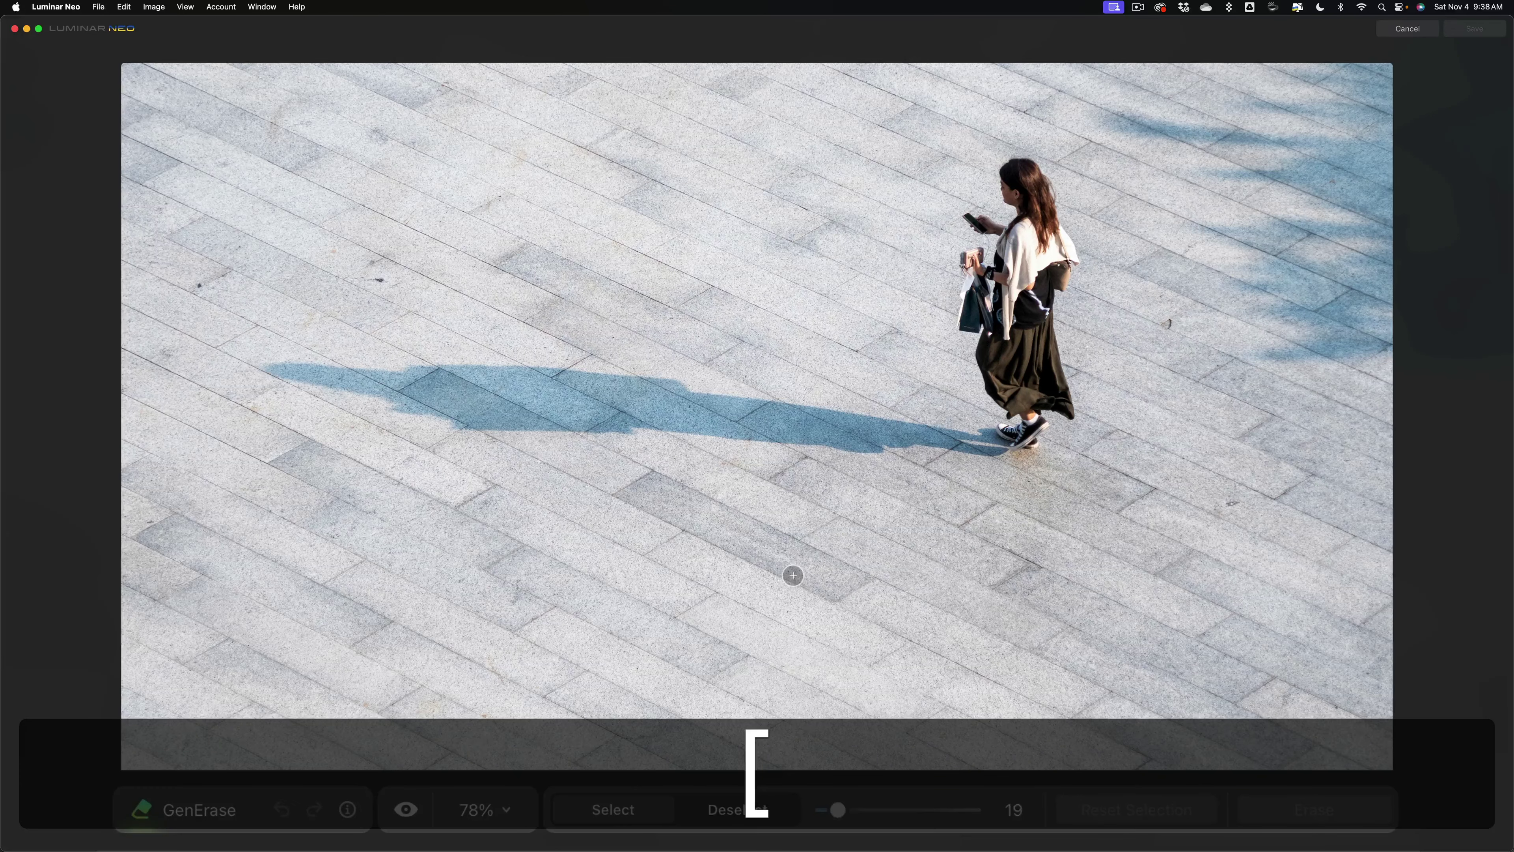
{"action": "key", "text": "bracketright"}
{"action": "key", "text": "bracketright"}
{"action": "key", "text": "bracketright"}
{"action": "key", "text": "bracketright"}
{"action": "key", "text": "bracketright"}
{"action": "key", "text": "bracketright"}
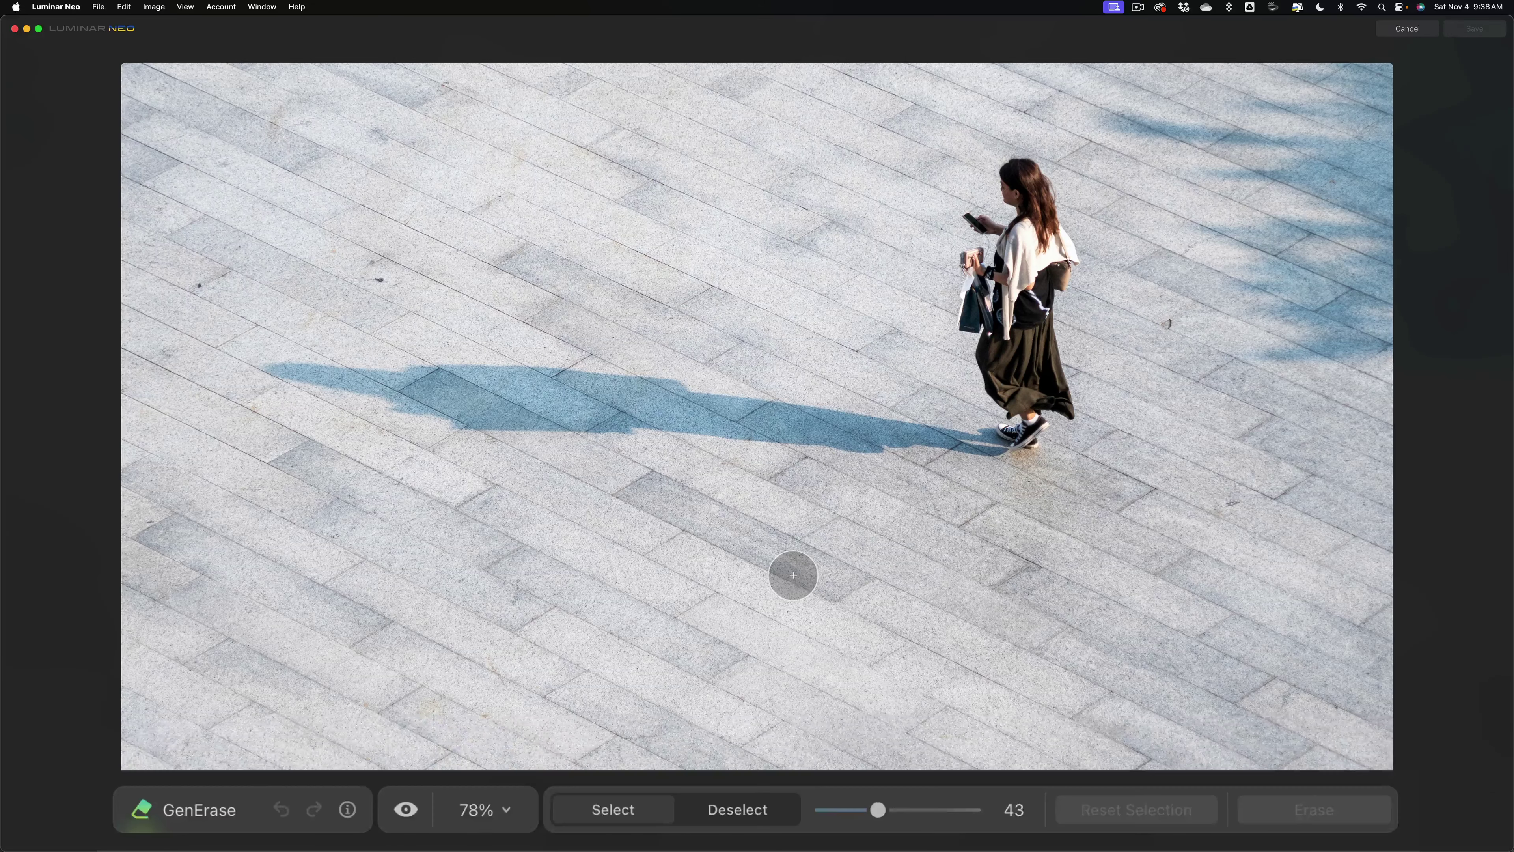
{"action": "key", "text": "bracketright"}
{"action": "key", "text": "bracketright"}
{"action": "key", "text": "bracketright"}
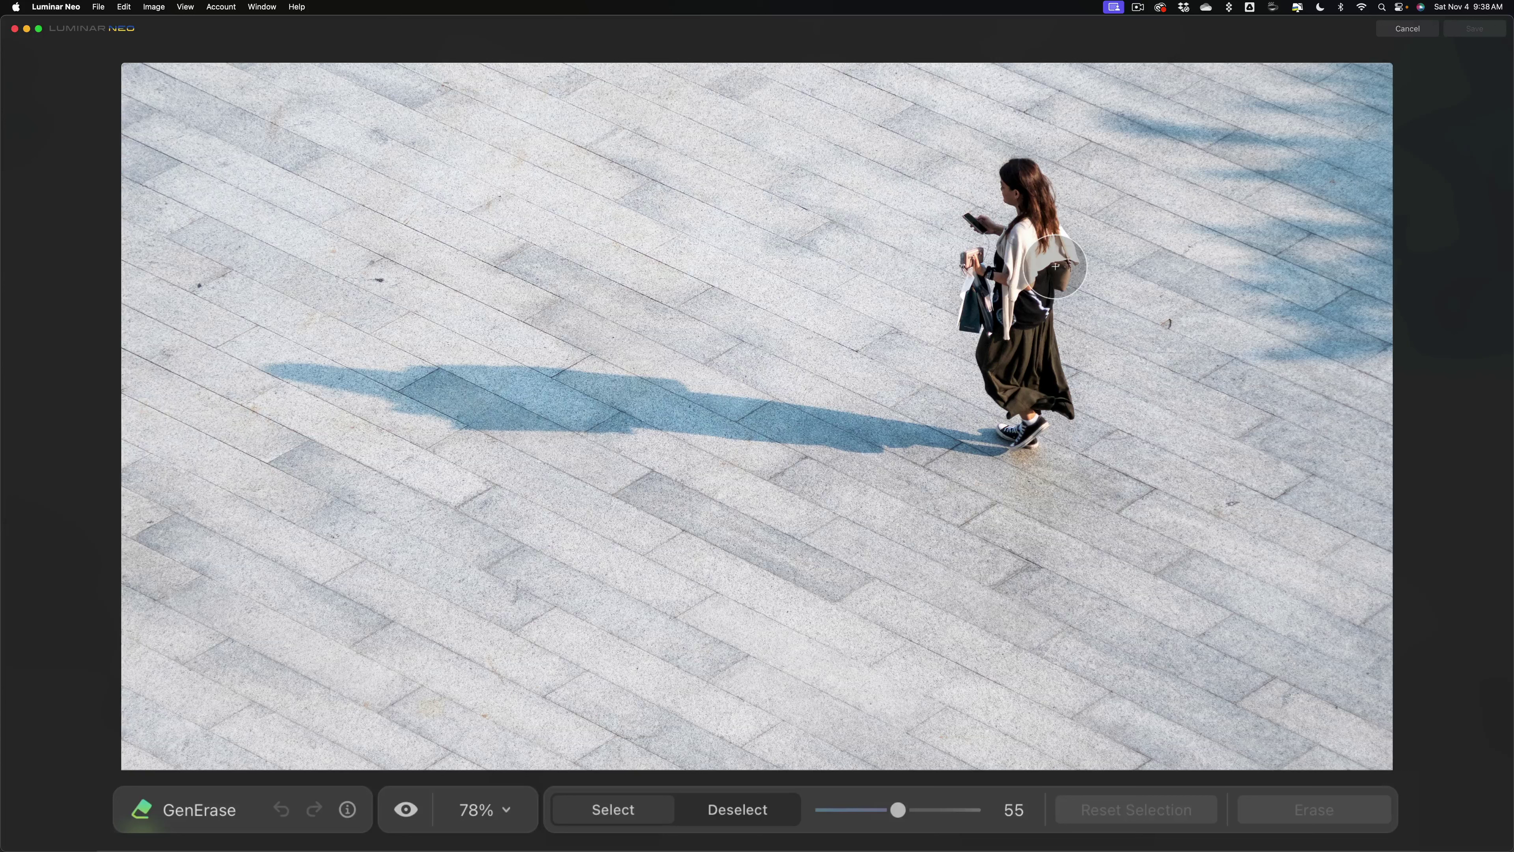
{"action": "key", "text": "bracketleft"}
{"action": "key", "text": "bracketleft"}
{"action": "key", "text": "bracketleft"}
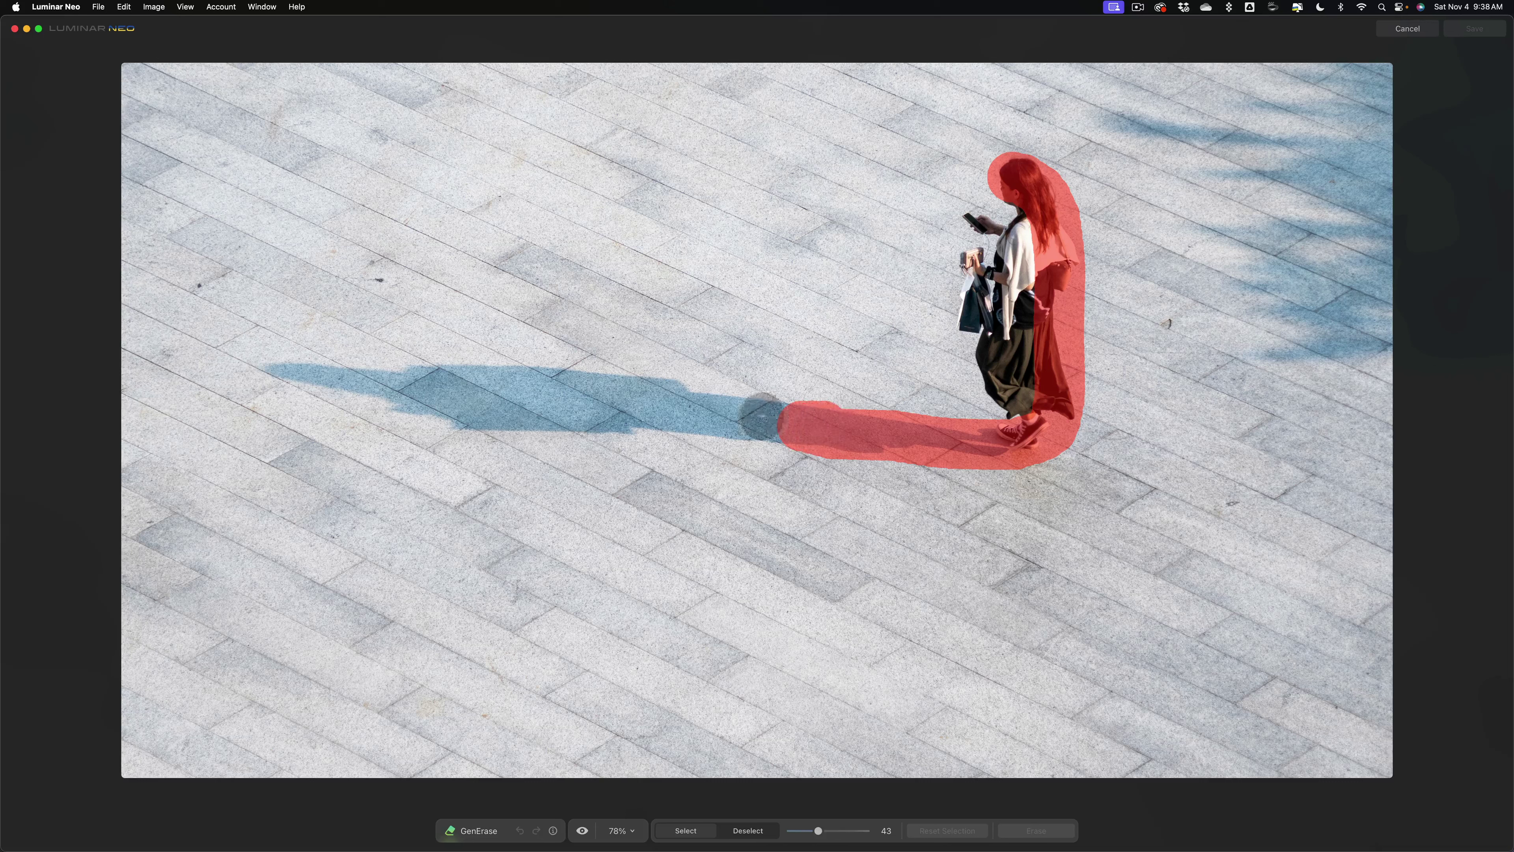
Mask the shadow to its tip, then the woman's phone, hand and bag at brush size 19.
{"action": "mouse_move", "coordinate": [639, 393]}
{"action": "left_mouse_down"}
{"action": "mouse_move", "coordinate": [275, 369]}
{"action": "mouse_move", "coordinate": [477, 412]}
{"action": "mouse_move", "coordinate": [881, 439]}
{"action": "mouse_move", "coordinate": [974, 437]}
{"action": "mouse_move", "coordinate": [1016, 383]}
{"action": "left_mouse_up"}
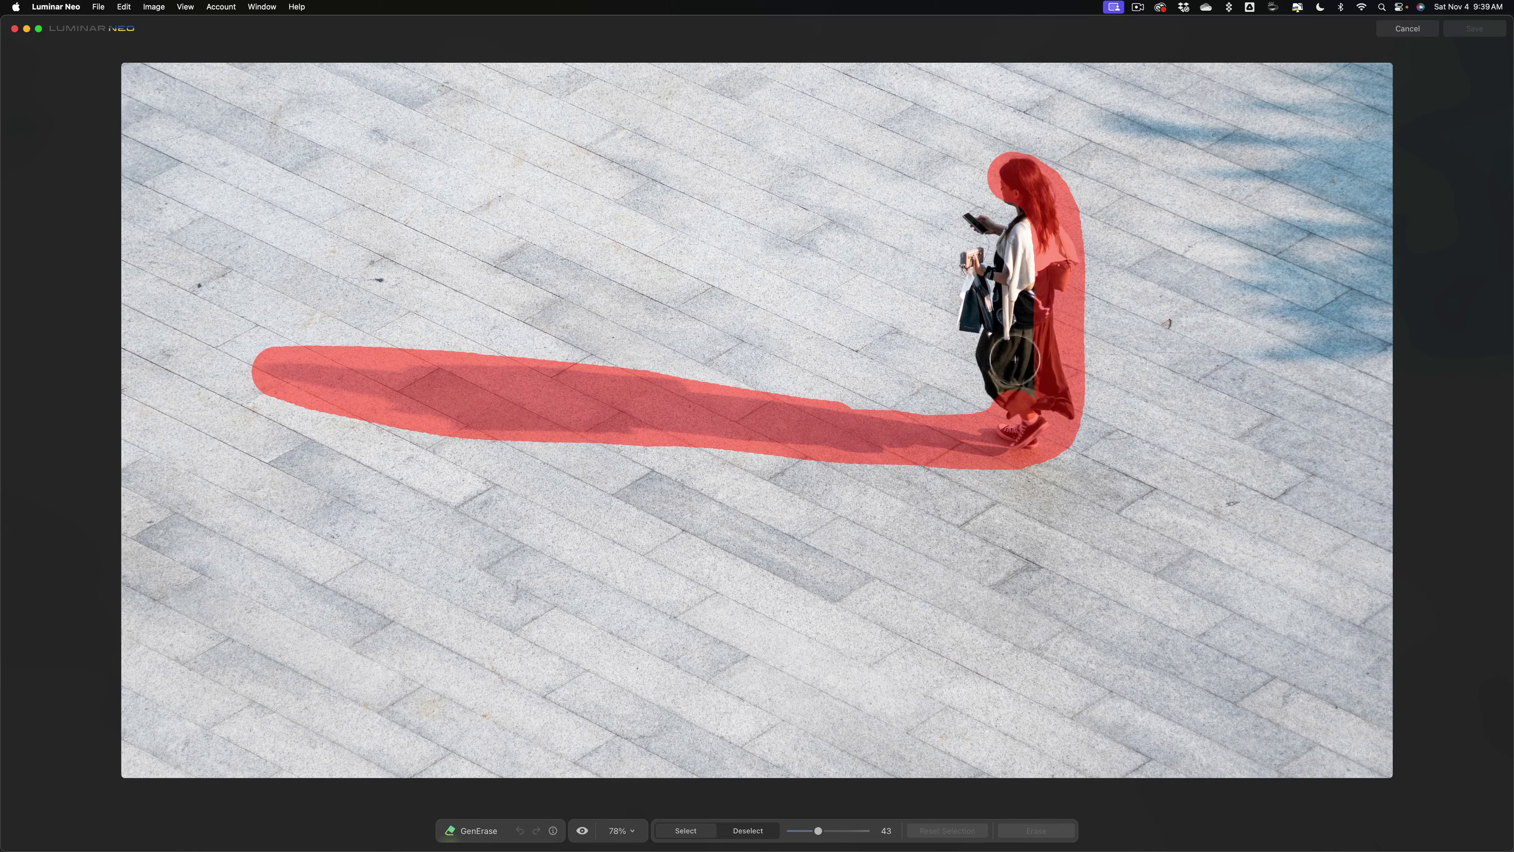
{"action": "mouse_move", "coordinate": [1020, 294]}
{"action": "left_mouse_down"}
{"action": "mouse_move", "coordinate": [1014, 325]}
{"action": "mouse_move", "coordinate": [1021, 257]}
{"action": "mouse_move", "coordinate": [992, 239]}
{"action": "left_mouse_up"}
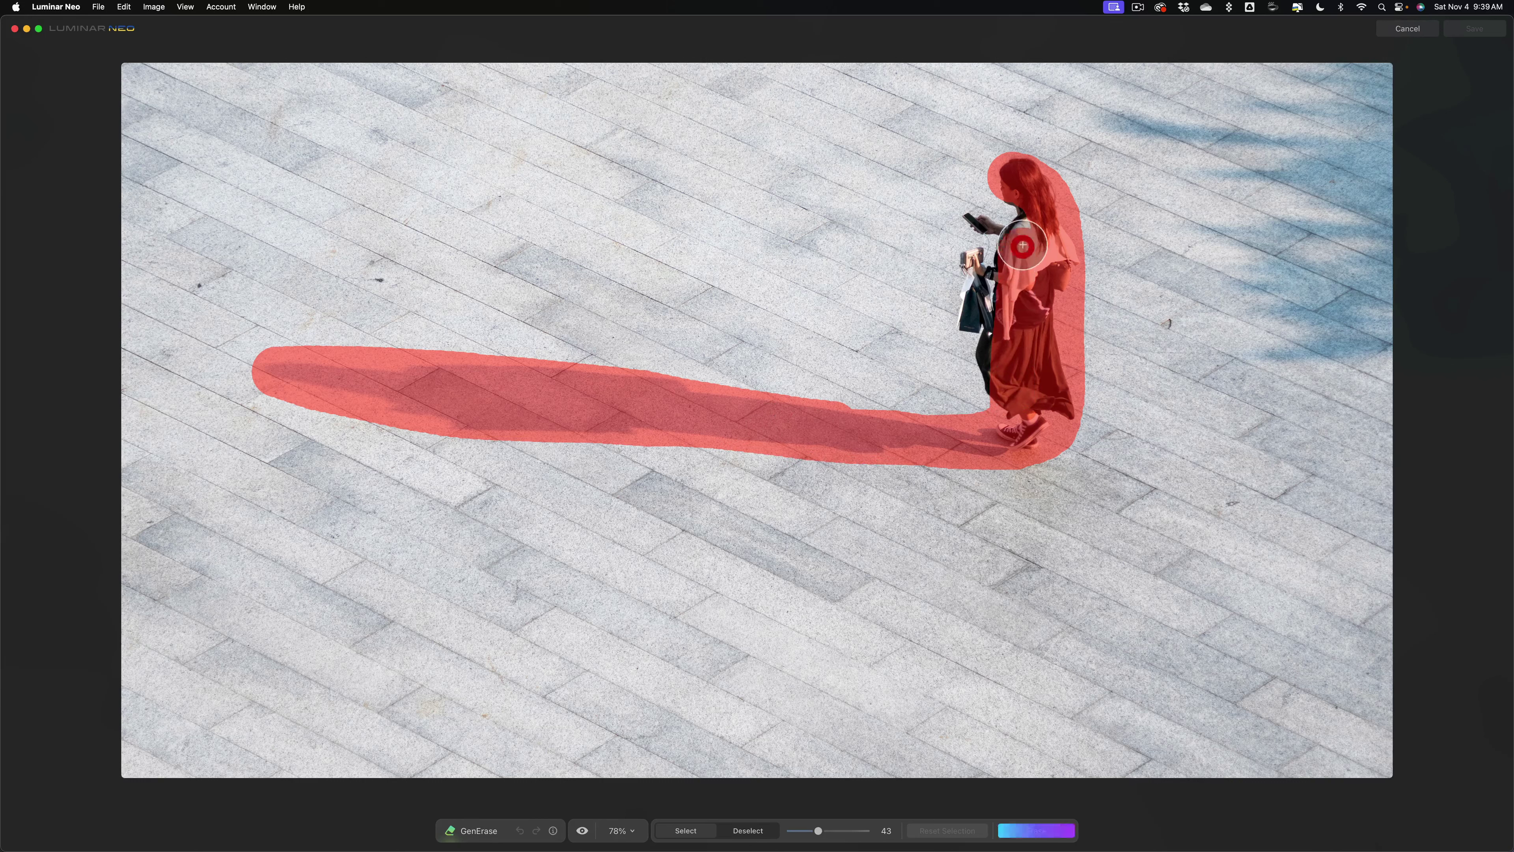
{"action": "key", "text": "["}
{"action": "key", "text": "["}
{"action": "key", "text": "["}
{"action": "key", "text": "["}
{"action": "key", "text": "["}
{"action": "key", "text": "["}
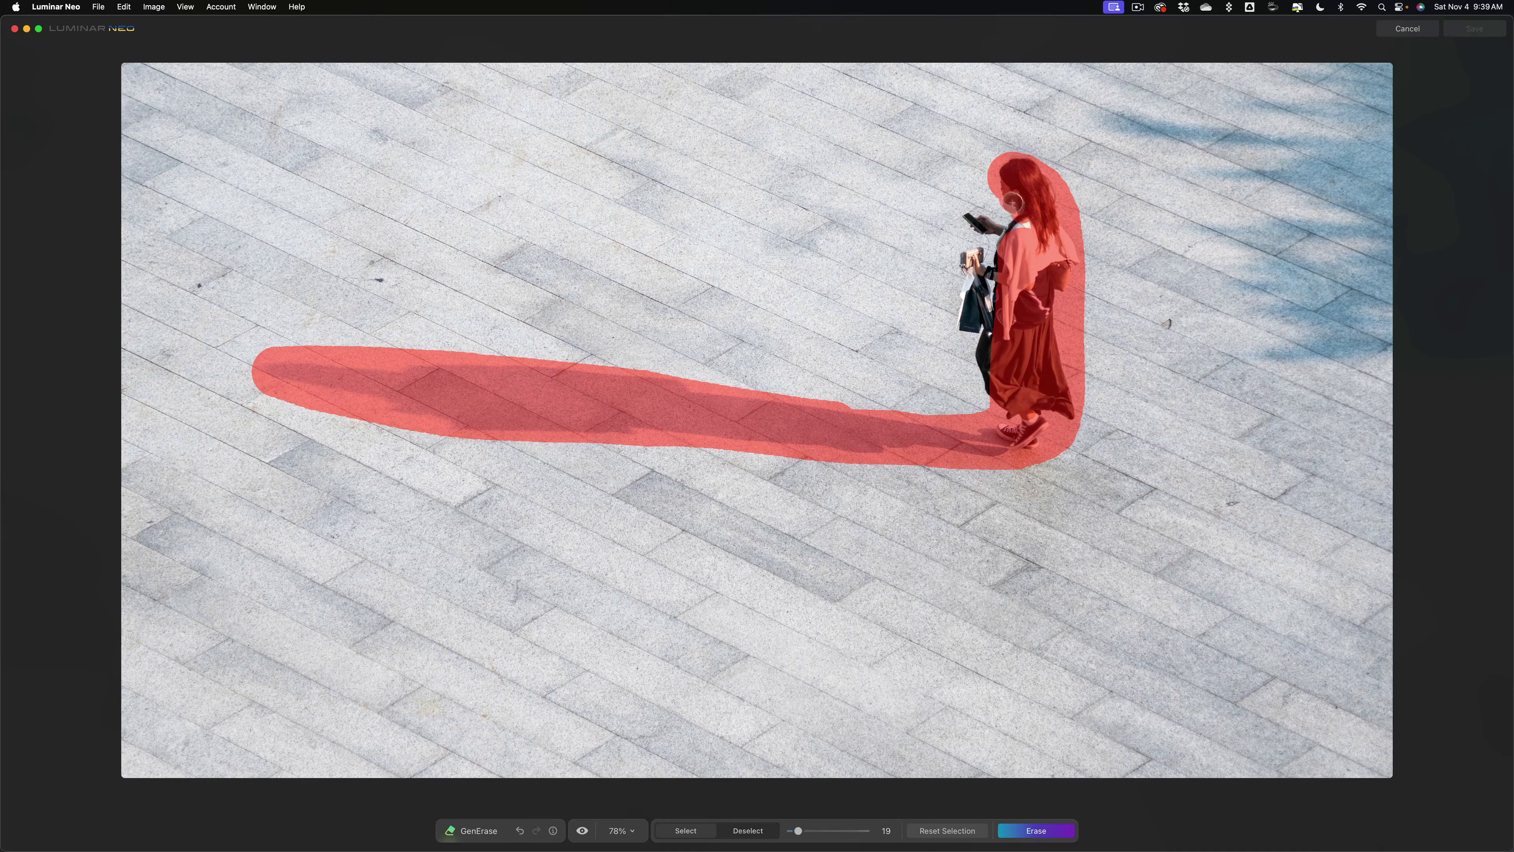
{"action": "left_click_drag", "start_coordinate": [1022, 232], "coordinate": [969, 219]}
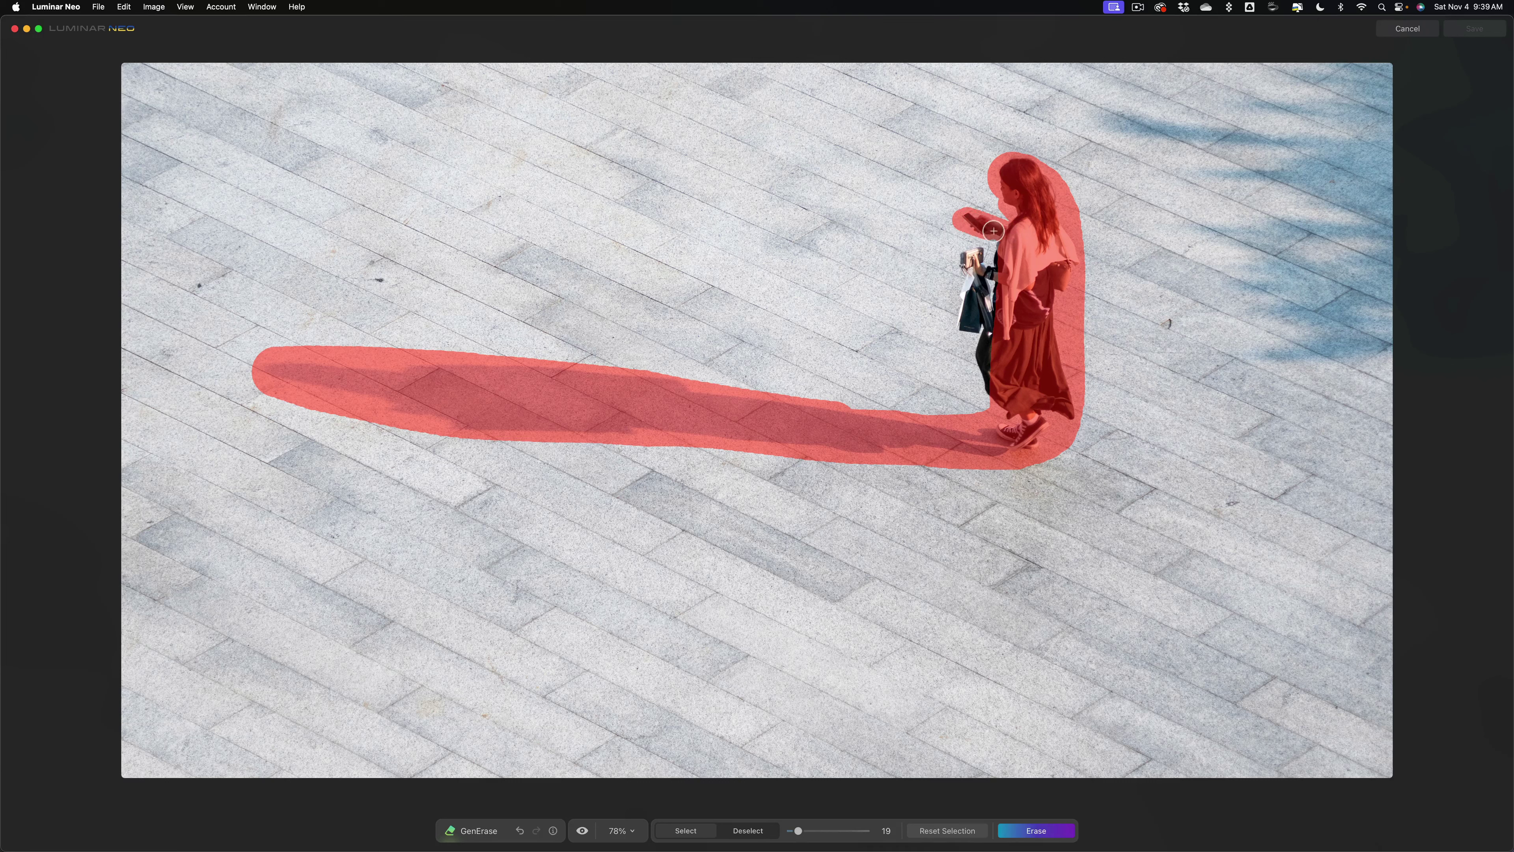
{"action": "left_click", "coordinate": [969, 219]}
{"action": "mouse_move", "coordinate": [998, 263]}
{"action": "left_mouse_down"}
{"action": "mouse_move", "coordinate": [962, 257]}
{"action": "mouse_move", "coordinate": [976, 283]}
{"action": "mouse_move", "coordinate": [966, 334]}
{"action": "mouse_move", "coordinate": [992, 297]}
{"action": "mouse_move", "coordinate": [990, 385]}
{"action": "left_mouse_up"}
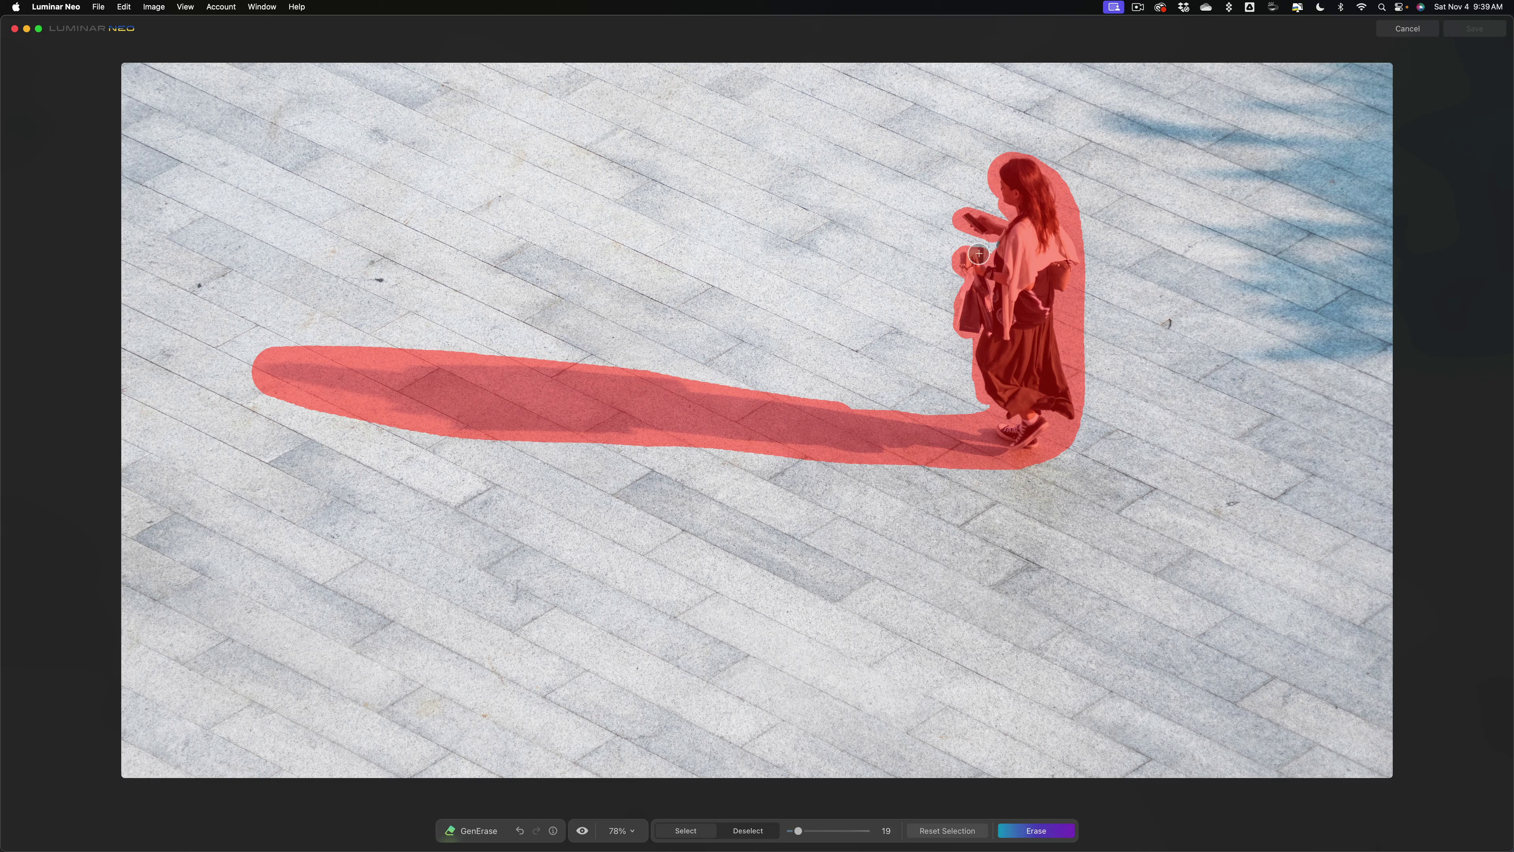
{"action": "left_click_drag", "start_coordinate": [978, 250], "coordinate": [989, 263]}
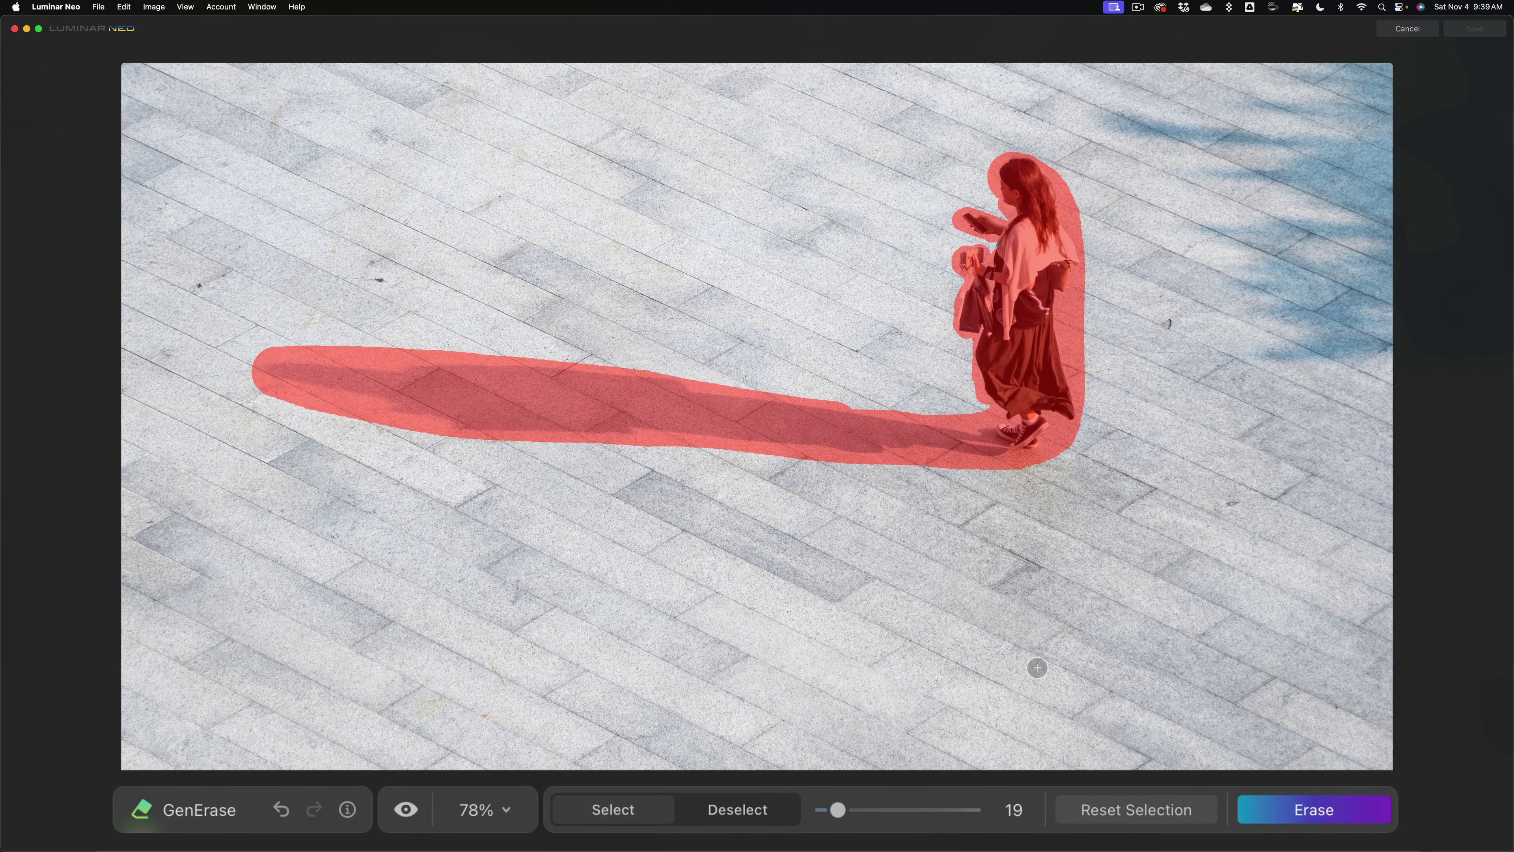
Erase the masked woman and her shadow, leaving bare paving stones.
{"action": "left_click", "coordinate": [1326, 813]}
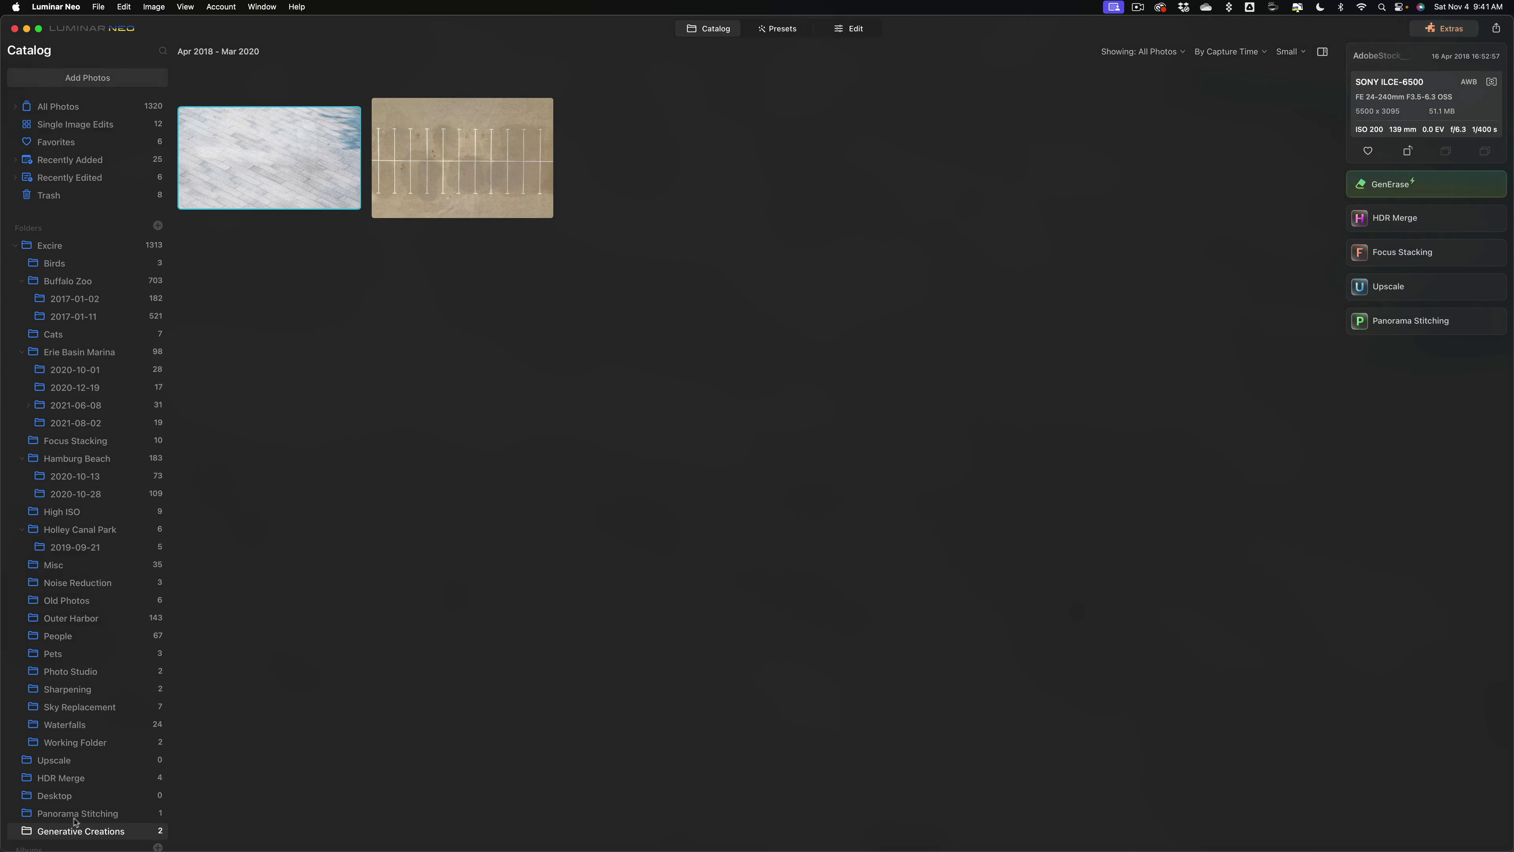
Open the aerial parking-lot photo from the Working Folder at full size.
{"action": "scroll", "coordinate": [90, 817], "scroll_direction": "down", "scroll_amount": 2}
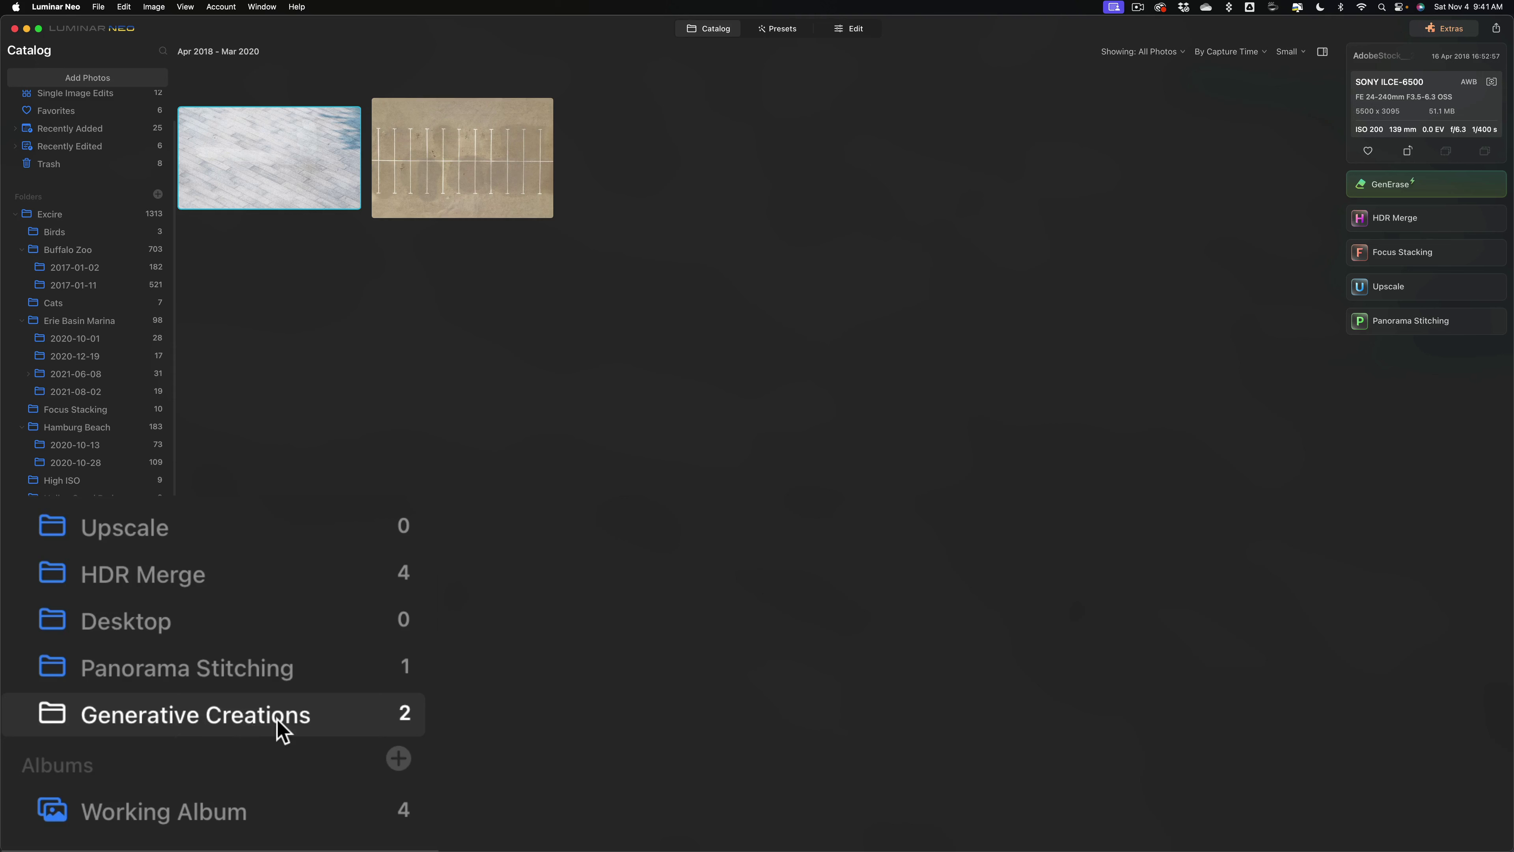
{"action": "left_click", "coordinate": [75, 711]}
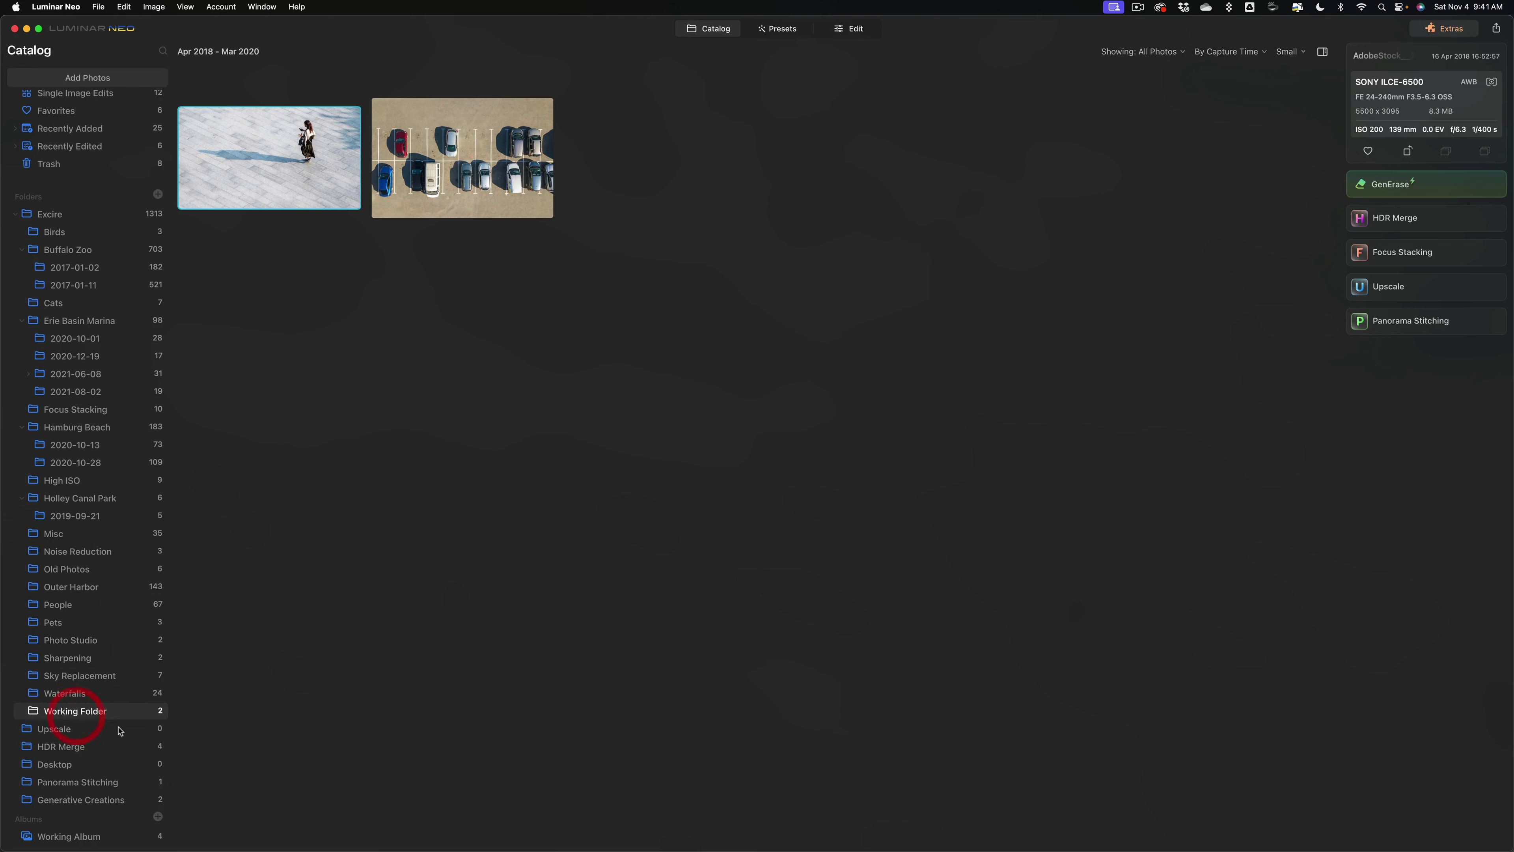
{"action": "double_click", "coordinate": [479, 198]}
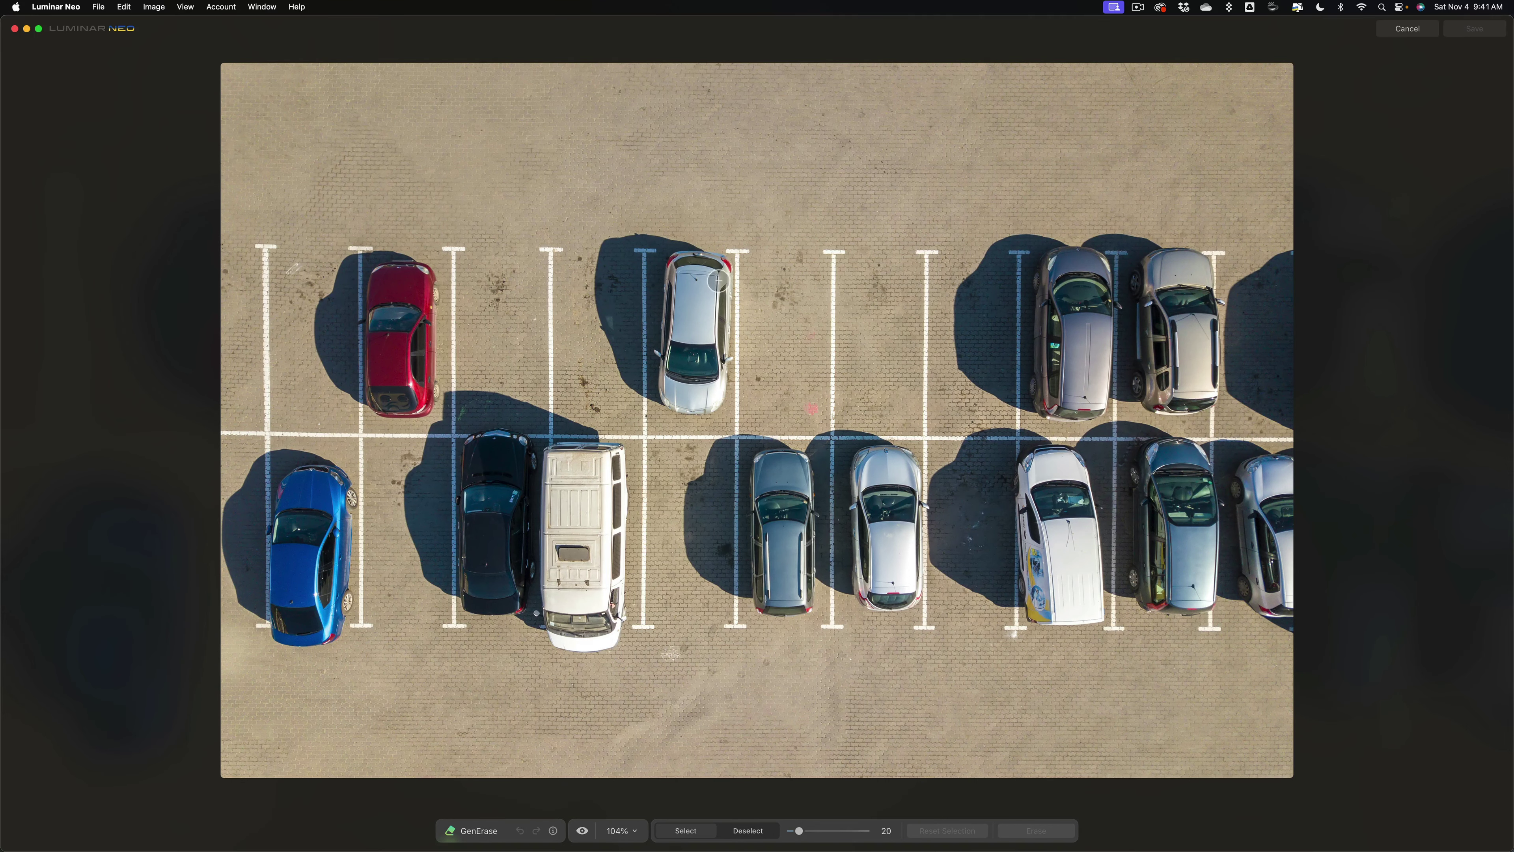
Raise the brush size to 44 and mask the top-row silver car and its shadow.
{"action": "key", "text": "bracketright"}
{"action": "key", "text": "bracketright"}
{"action": "key", "text": "bracketright"}
{"action": "key", "text": "bracketright"}
{"action": "key", "text": "bracketright"}
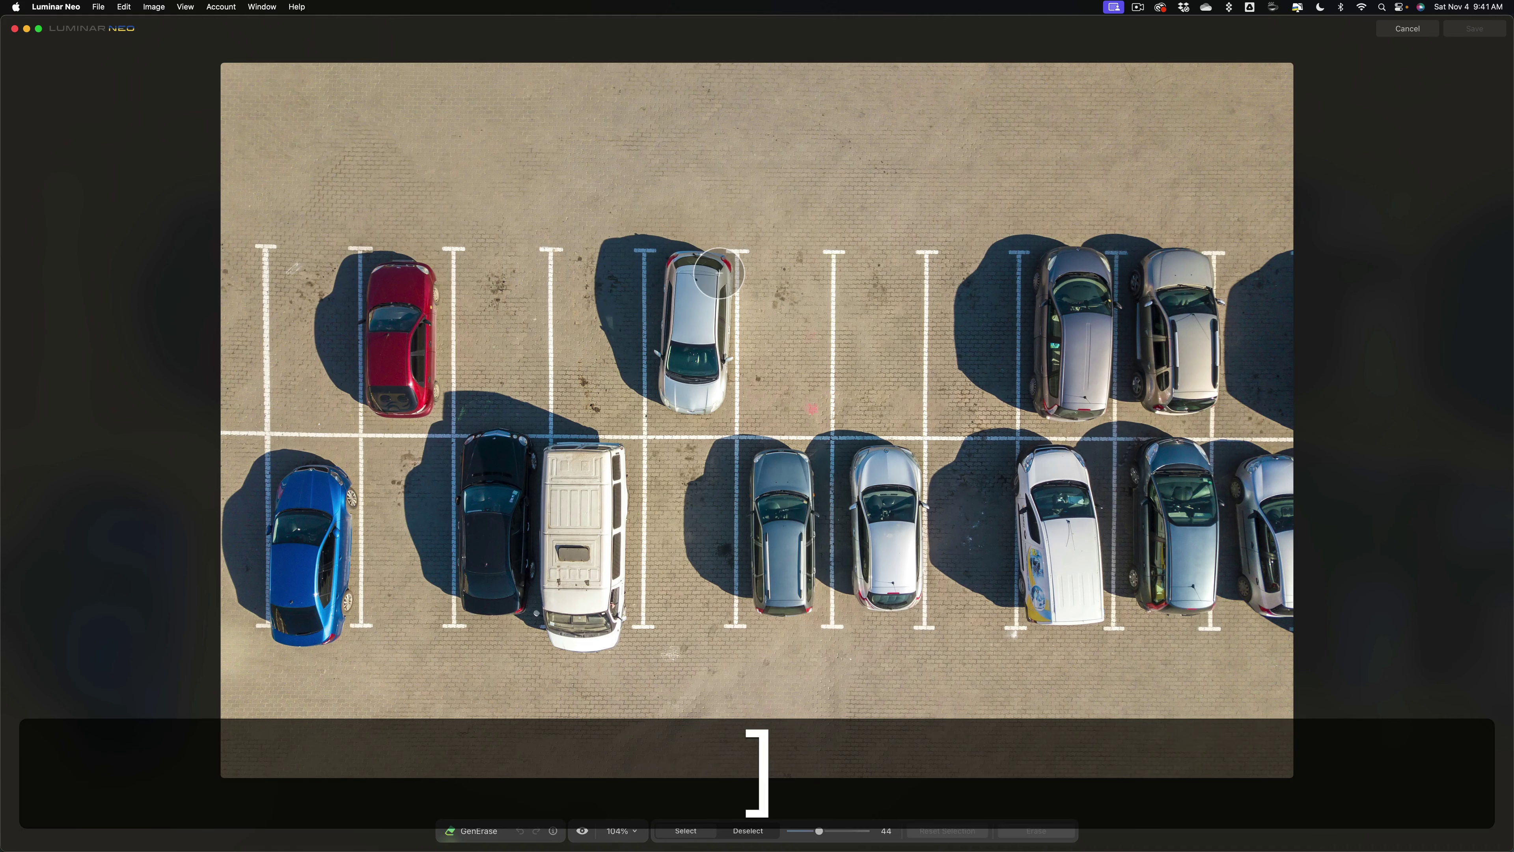
{"action": "mouse_move", "coordinate": [690, 261]}
{"action": "left_mouse_down"}
{"action": "mouse_move", "coordinate": [604, 253]}
{"action": "mouse_move", "coordinate": [612, 341]}
{"action": "mouse_move", "coordinate": [637, 379]}
{"action": "mouse_move", "coordinate": [714, 397]}
{"action": "mouse_move", "coordinate": [713, 291]}
{"action": "mouse_move", "coordinate": [636, 291]}
{"action": "mouse_move", "coordinate": [678, 330]}
{"action": "mouse_move", "coordinate": [677, 371]}
{"action": "mouse_move", "coordinate": [649, 330]}
{"action": "left_mouse_up"}
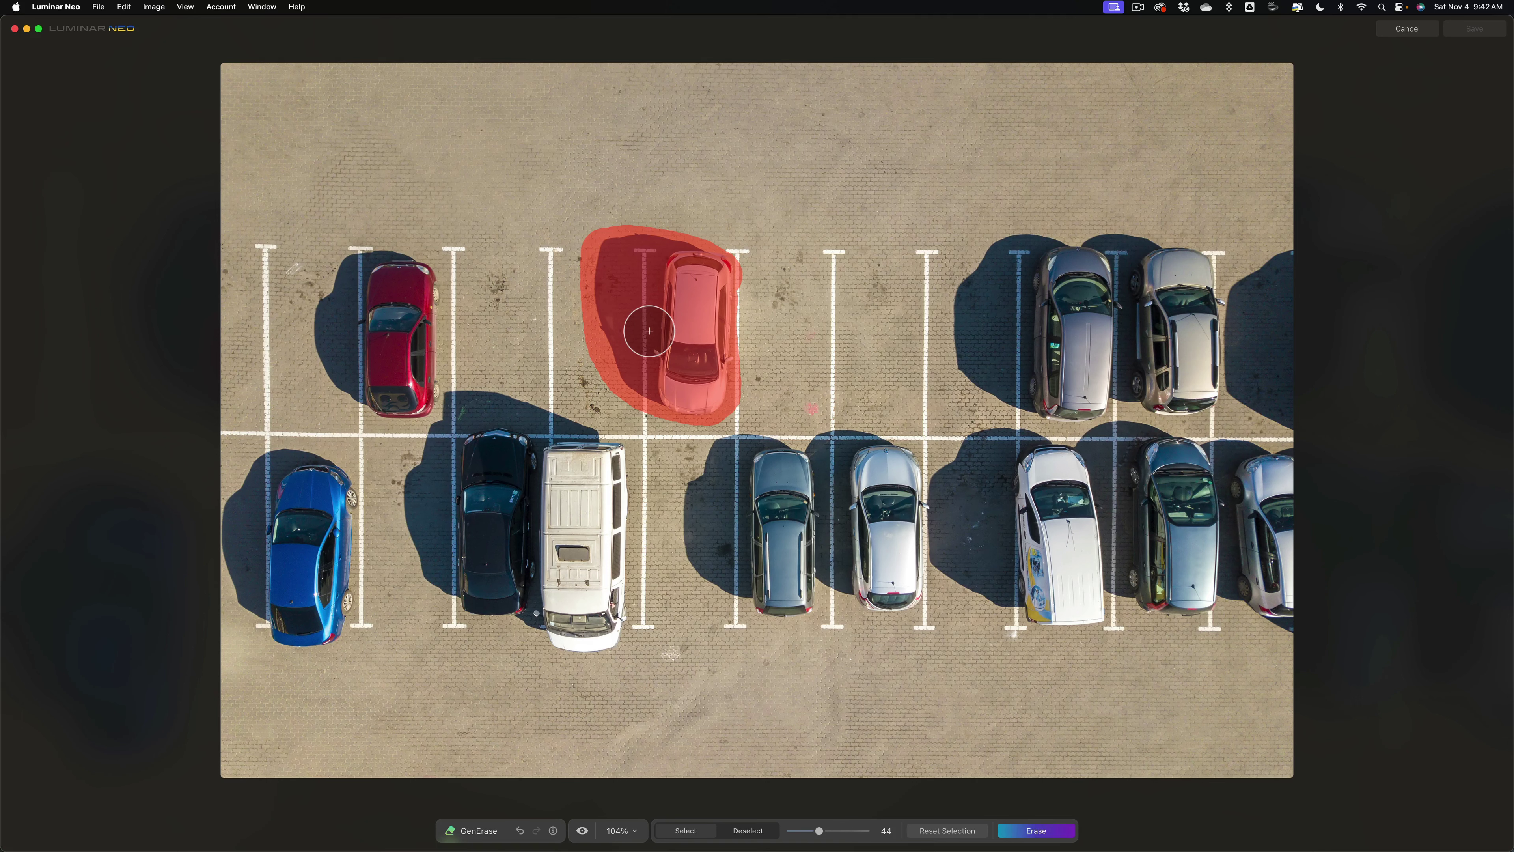
Erase the silver car, then mask the dark smudge left in its empty bay.
{"action": "left_click", "coordinate": [1036, 831]}
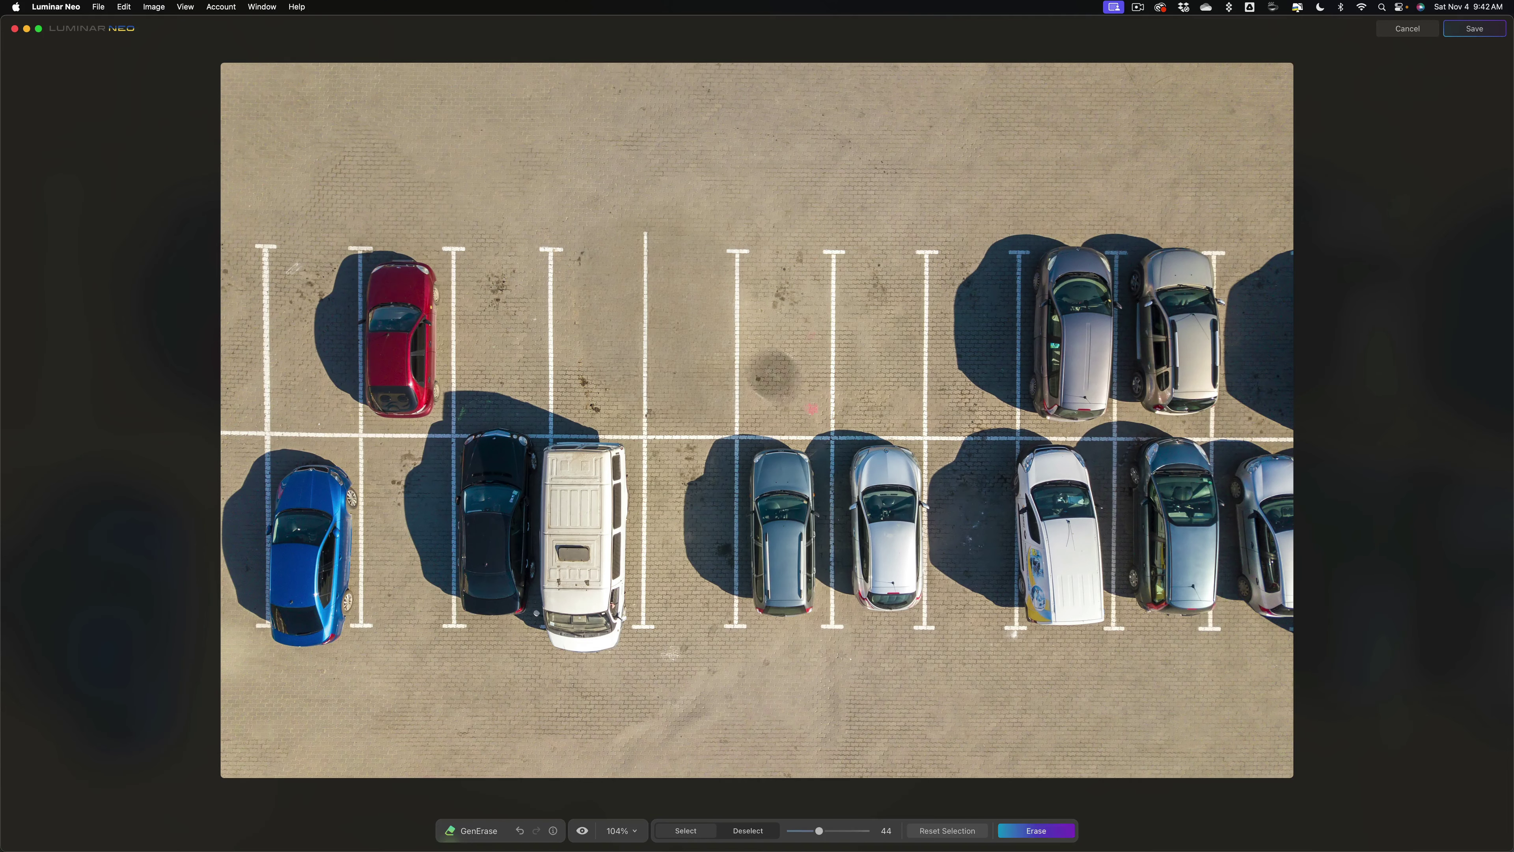
{"action": "left_click_drag", "start_coordinate": [739, 358], "coordinate": [636, 258]}
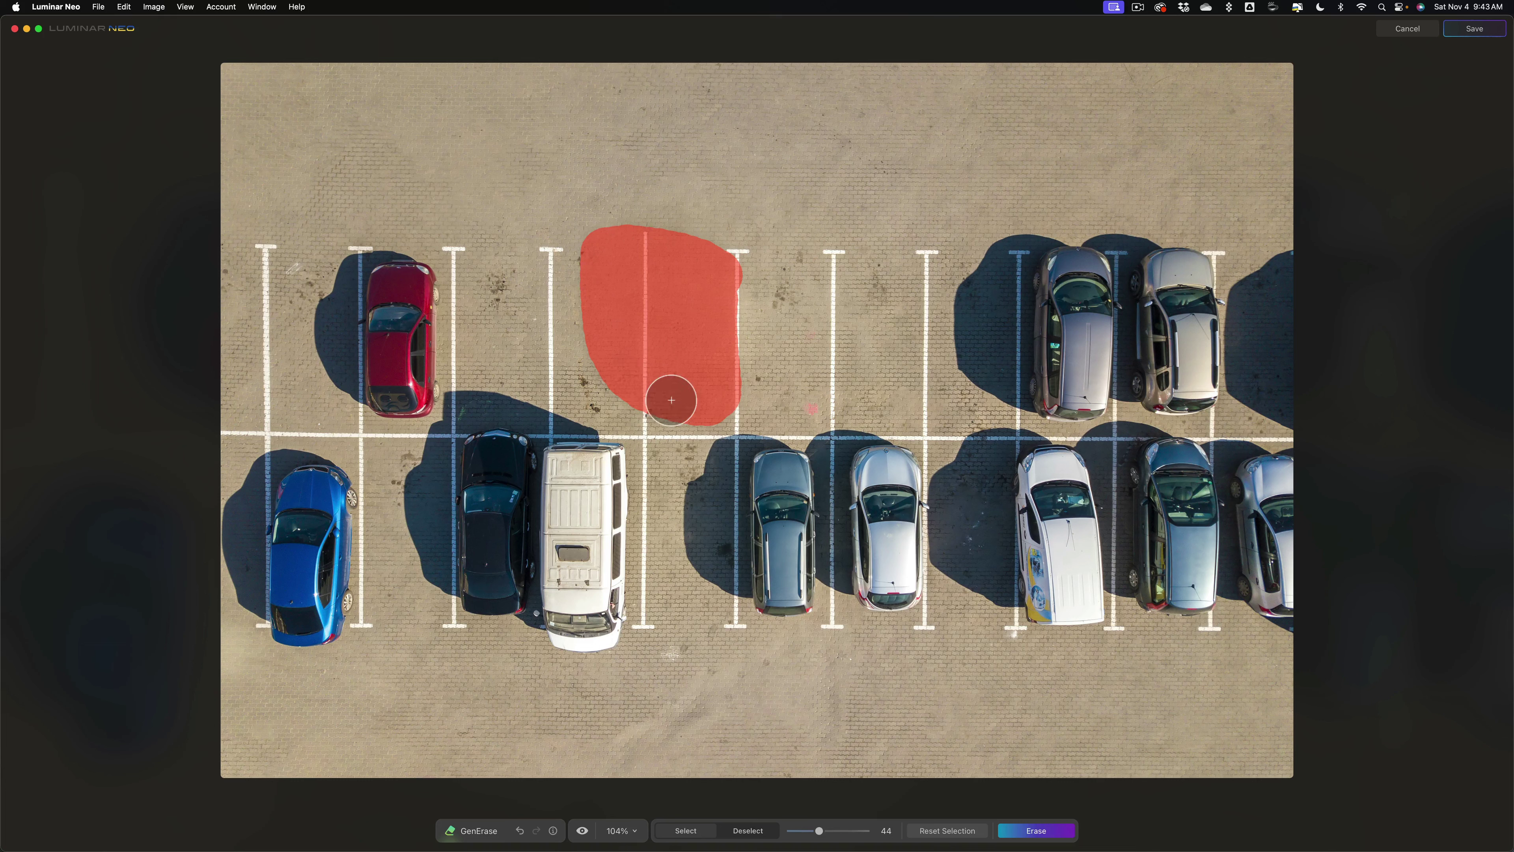
Trim the smudge mask back to a small patch with Deselect.
{"action": "left_click", "coordinate": [760, 831]}
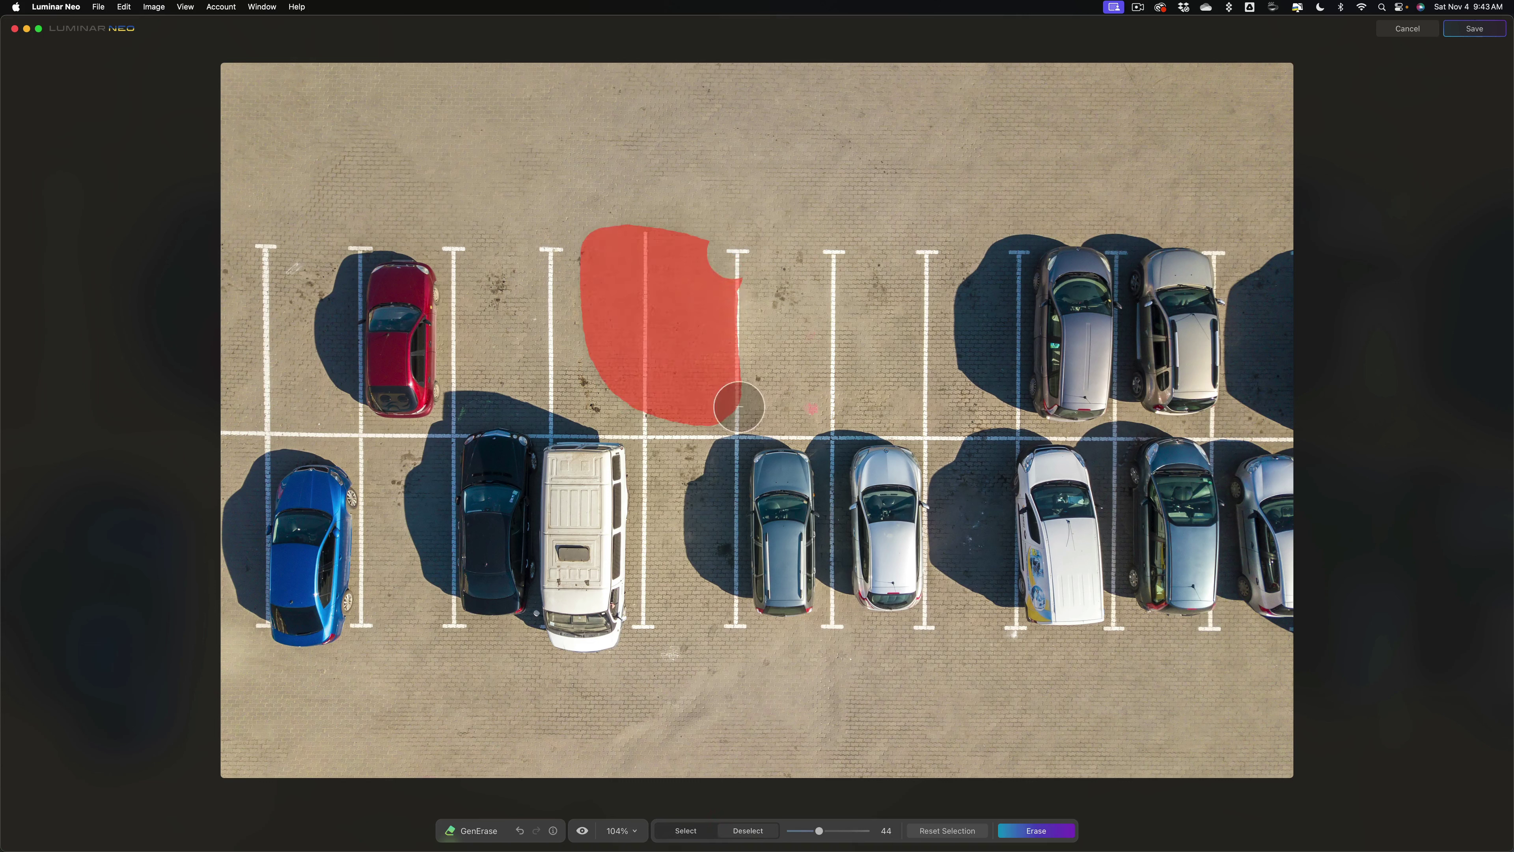
{"action": "left_click_drag", "start_coordinate": [737, 406], "coordinate": [736, 276]}
{"action": "mouse_move", "coordinate": [706, 415]}
{"action": "left_mouse_down"}
{"action": "mouse_move", "coordinate": [703, 247]}
{"action": "mouse_move", "coordinate": [706, 407]}
{"action": "mouse_move", "coordinate": [641, 396]}
{"action": "mouse_move", "coordinate": [676, 379]}
{"action": "mouse_move", "coordinate": [602, 328]}
{"action": "mouse_move", "coordinate": [591, 243]}
{"action": "mouse_move", "coordinate": [610, 386]}
{"action": "mouse_move", "coordinate": [597, 304]}
{"action": "left_mouse_up"}
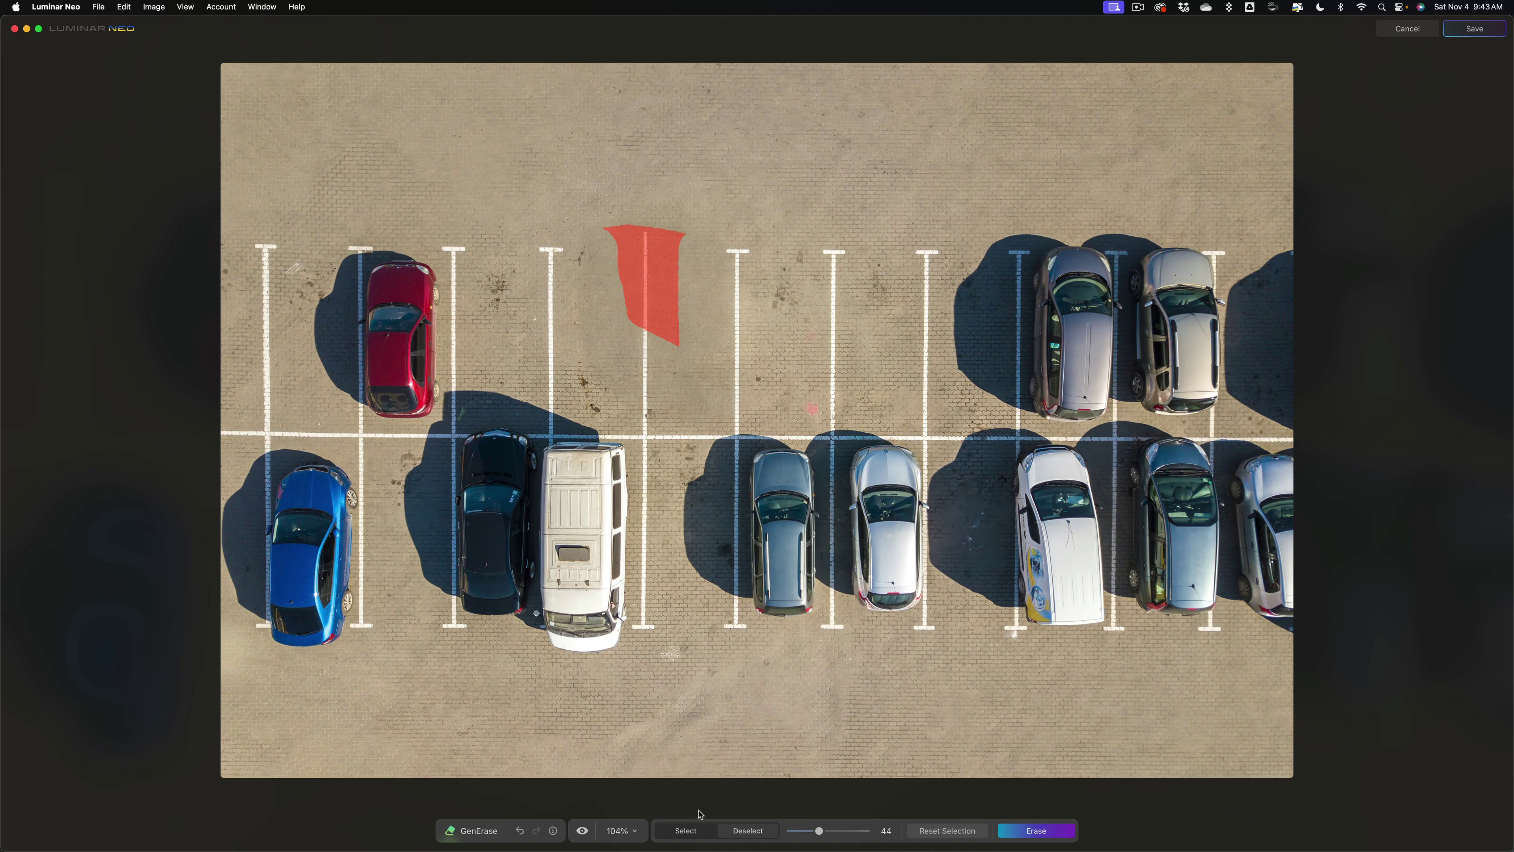
Add the red car and its shadow to the mask and erase them.
{"action": "left_click", "coordinate": [687, 831]}
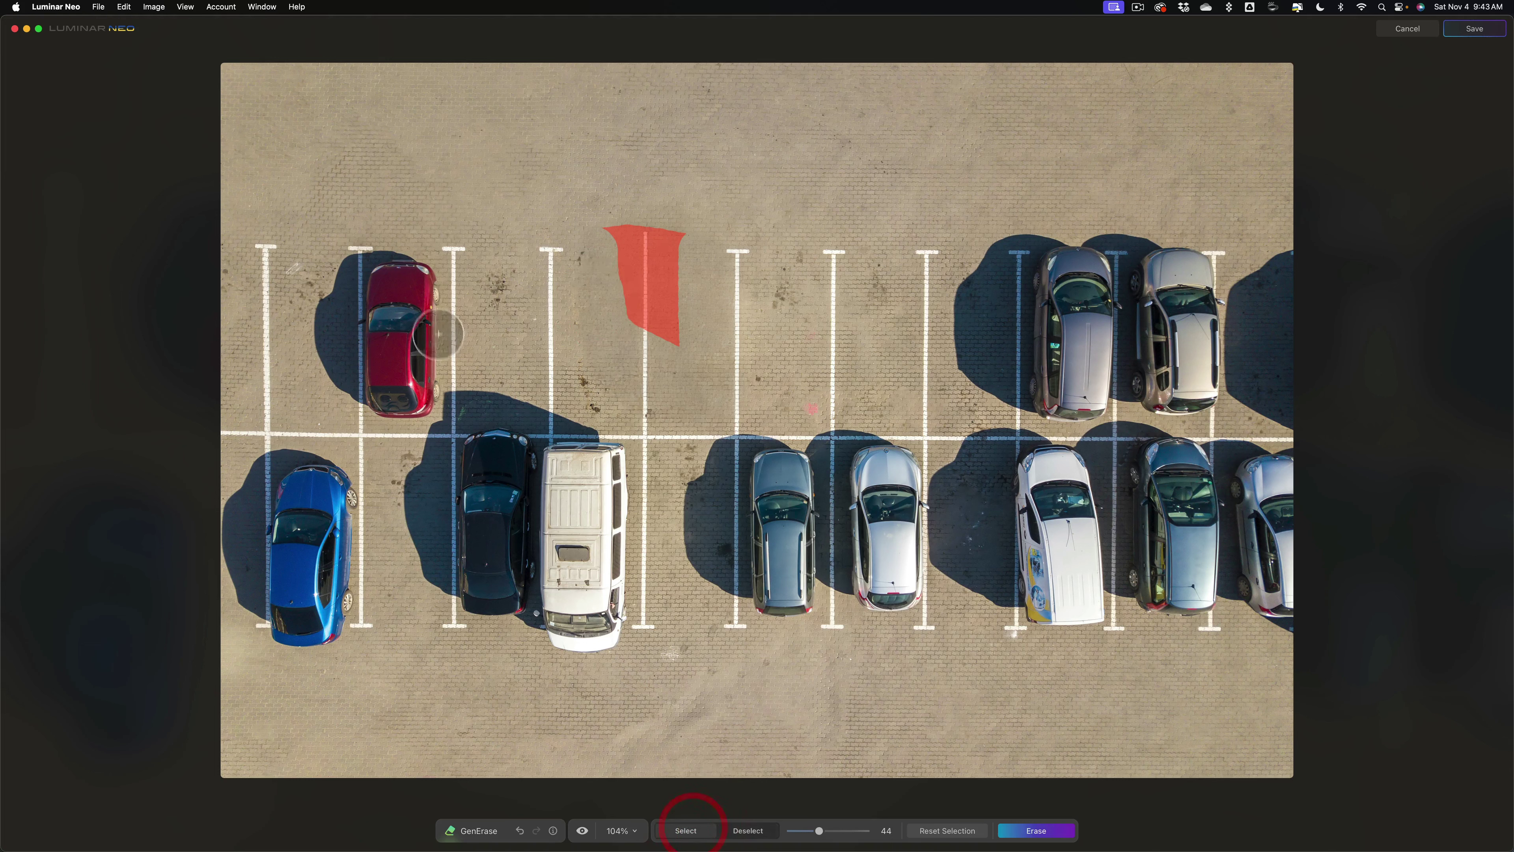
{"action": "mouse_move", "coordinate": [423, 276]}
{"action": "left_mouse_down"}
{"action": "mouse_move", "coordinate": [365, 265]}
{"action": "mouse_move", "coordinate": [334, 288]}
{"action": "mouse_move", "coordinate": [336, 377]}
{"action": "mouse_move", "coordinate": [420, 409]}
{"action": "mouse_move", "coordinate": [430, 303]}
{"action": "mouse_move", "coordinate": [387, 326]}
{"action": "mouse_move", "coordinate": [372, 292]}
{"action": "mouse_move", "coordinate": [373, 340]}
{"action": "mouse_move", "coordinate": [400, 367]}
{"action": "left_mouse_up"}
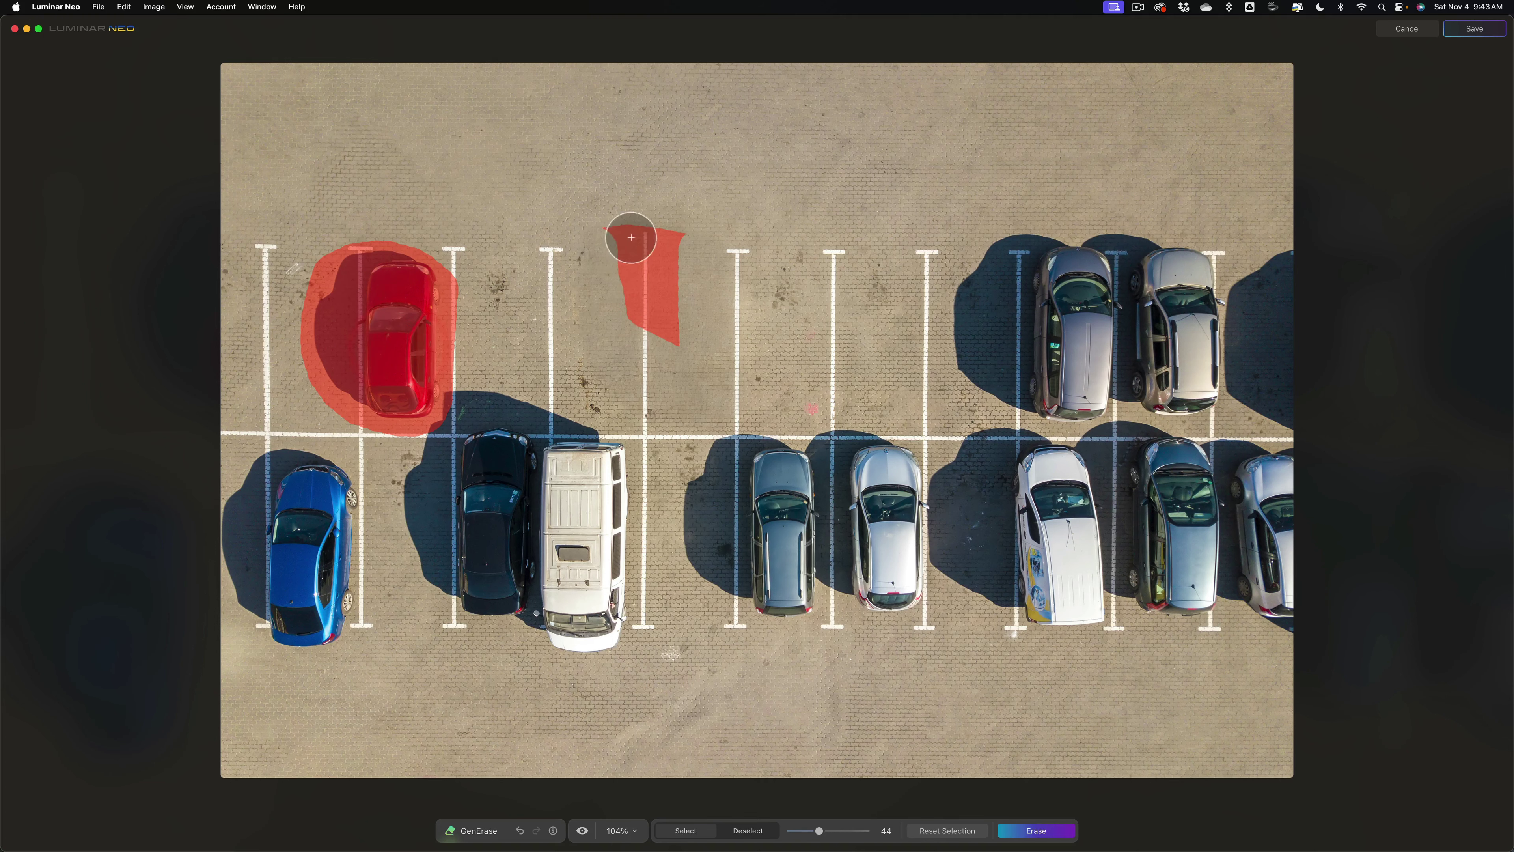
{"action": "left_click", "coordinate": [1039, 833]}
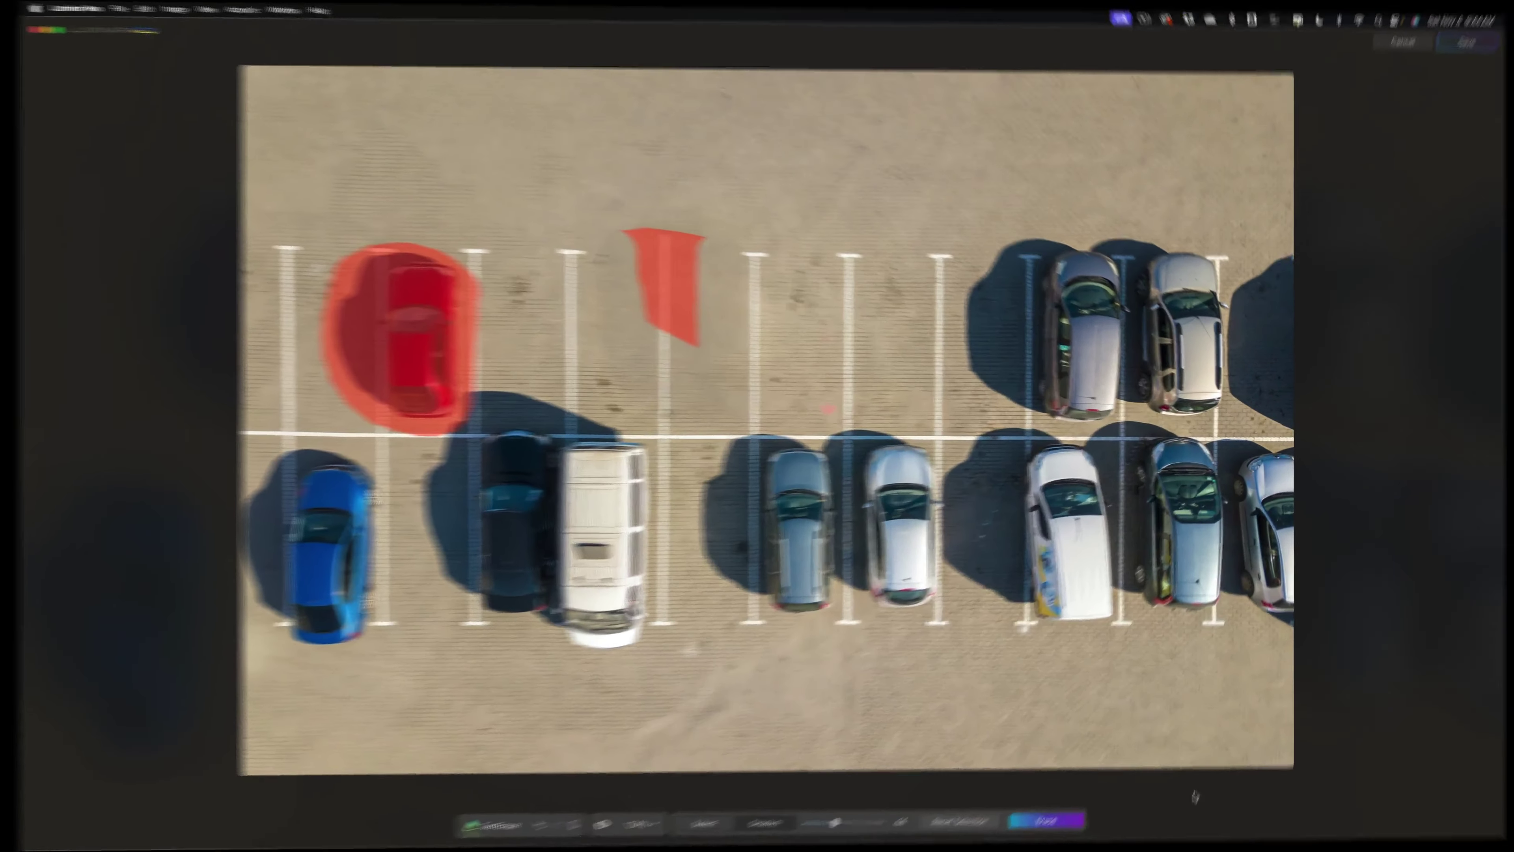
Brush over the red car and smudge areas as the top-left bays finish erasing.
{"action": "left_click_drag", "start_coordinate": [346, 274], "coordinate": [411, 393]}
{"action": "left_click_drag", "start_coordinate": [626, 239], "coordinate": [662, 322]}
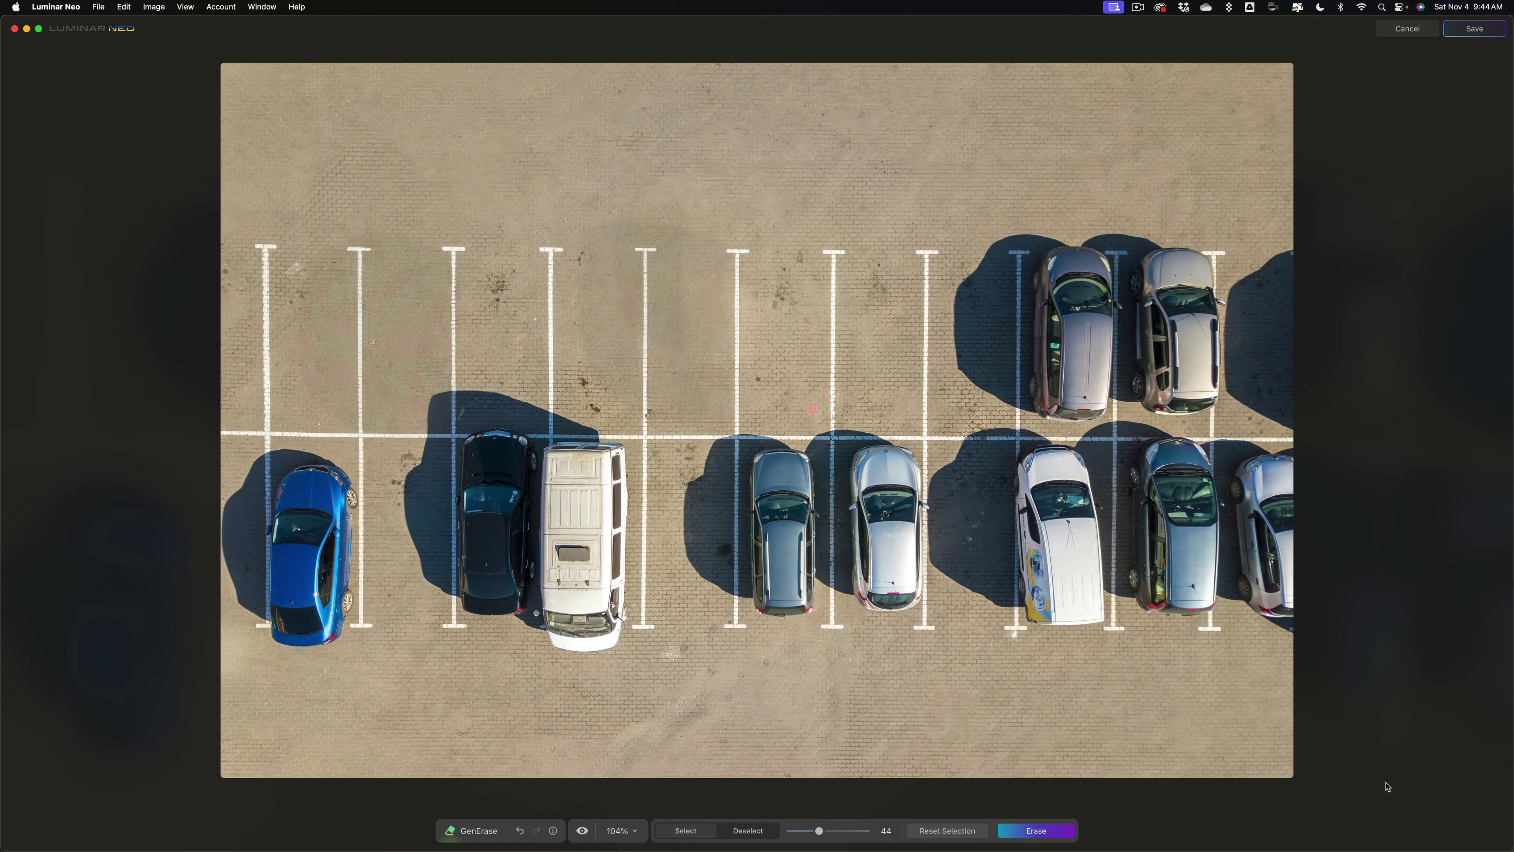
Cancel GenErase and open the car-free parking-lot photo from Generative Creations full size.
{"action": "left_click", "coordinate": [1405, 28]}
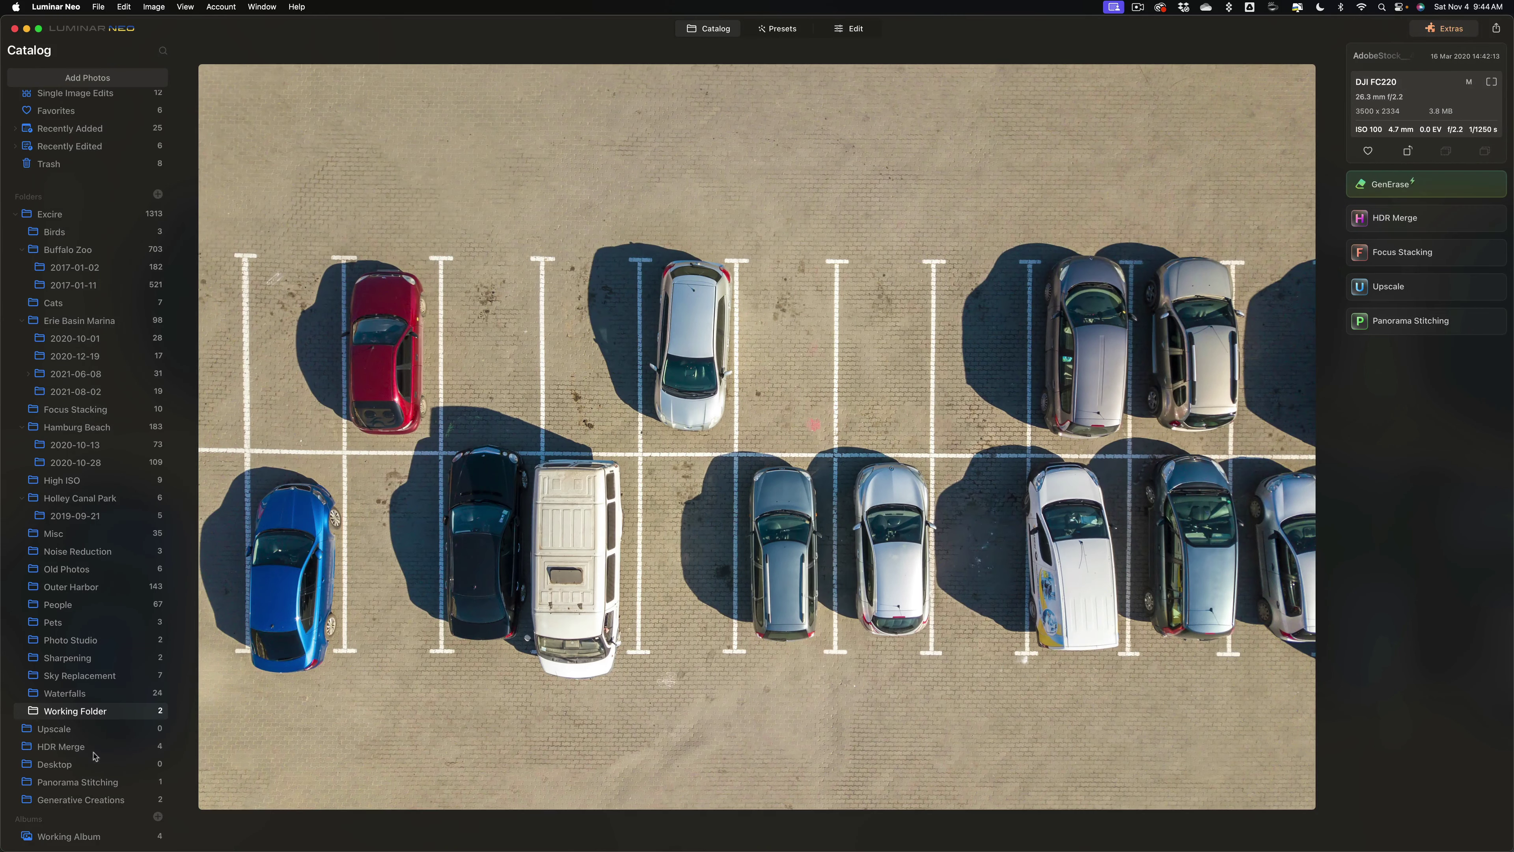
{"action": "left_click", "coordinate": [69, 801]}
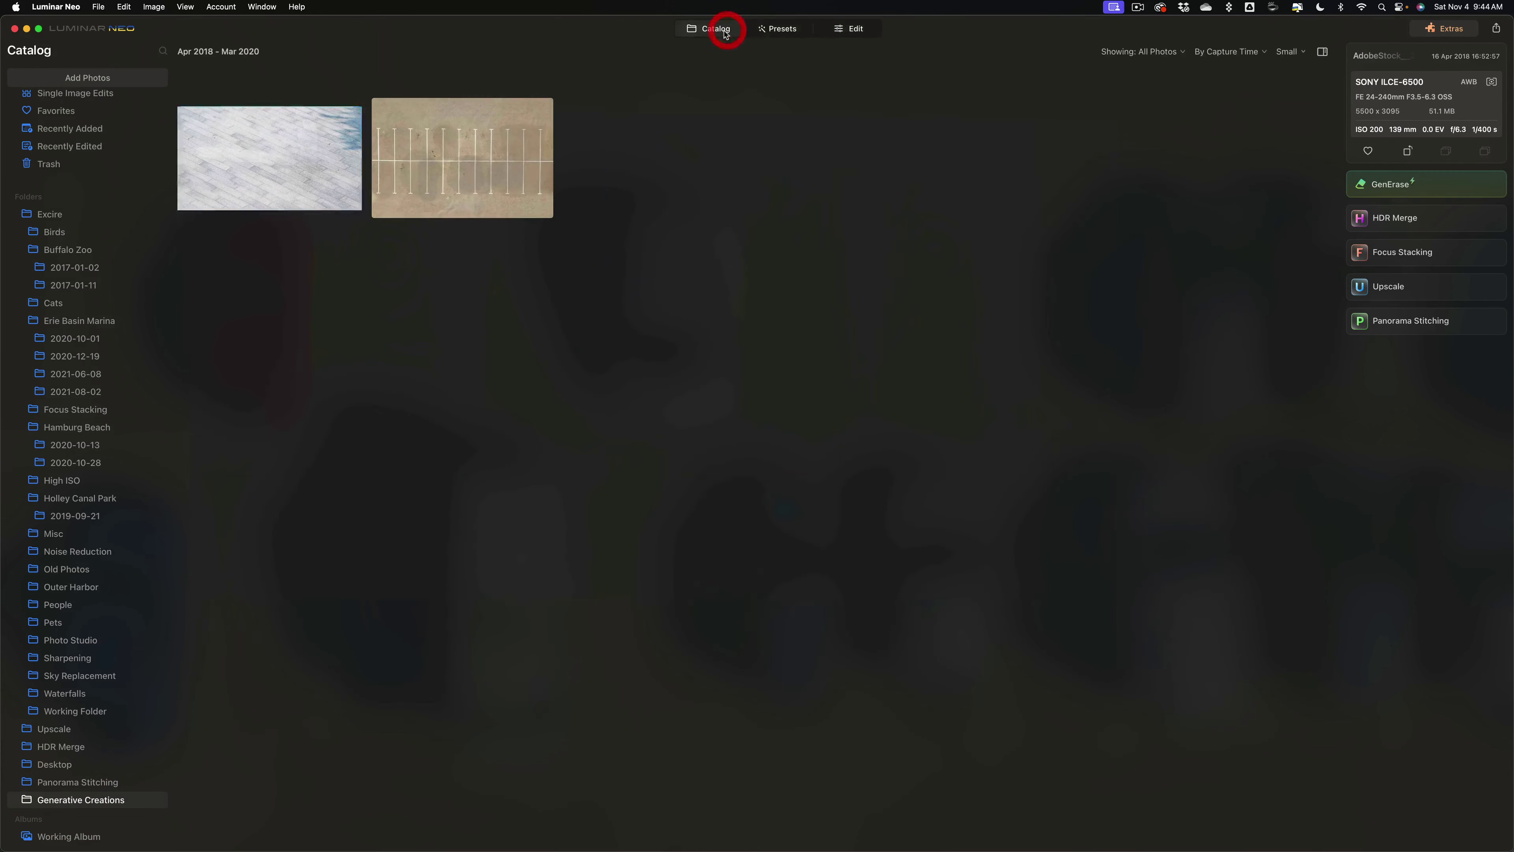
{"action": "double_click", "coordinate": [483, 151]}
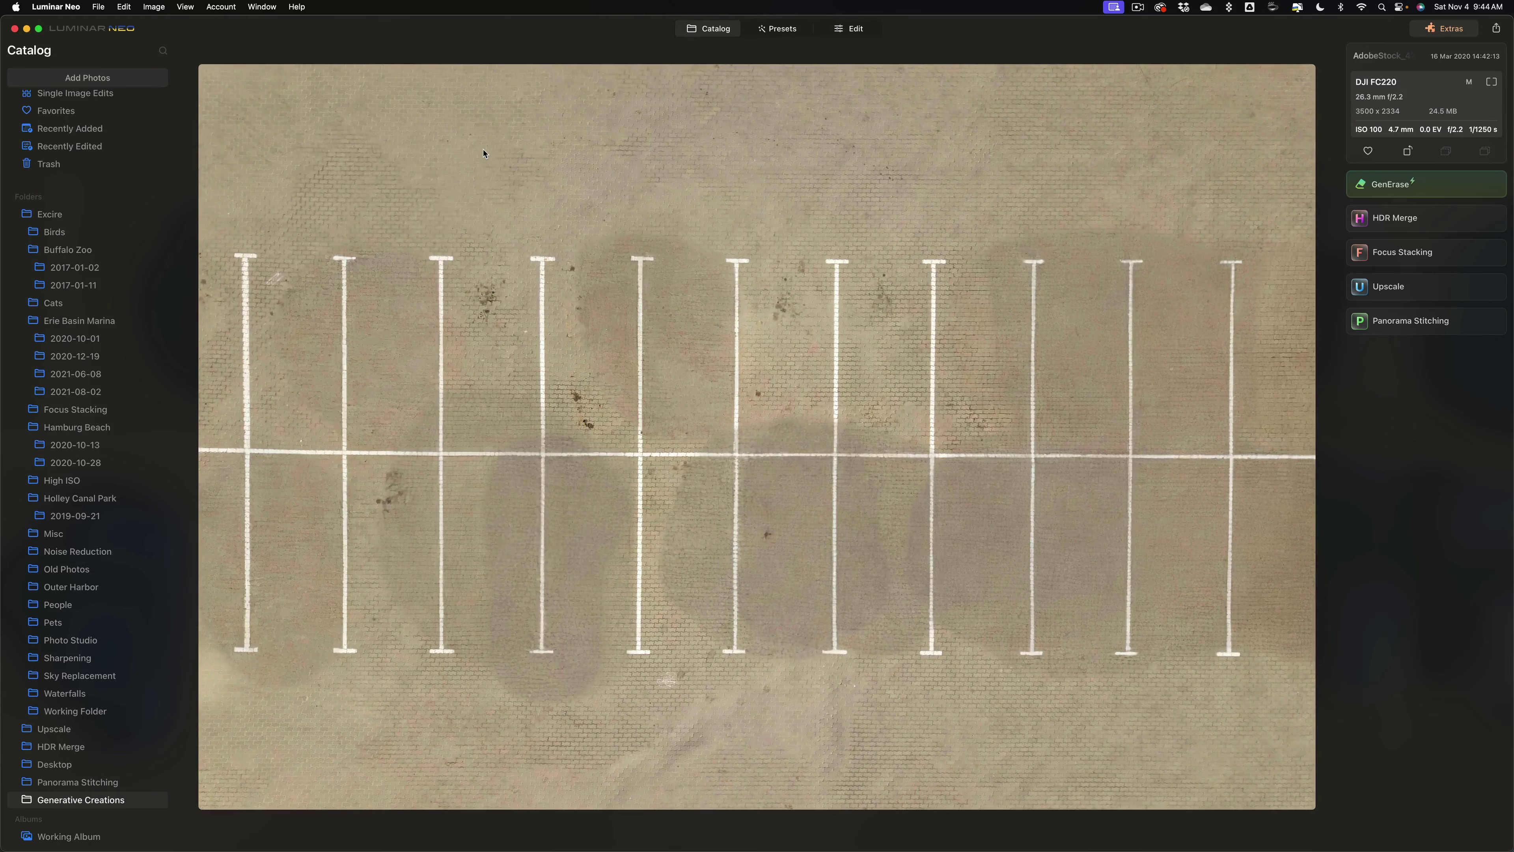